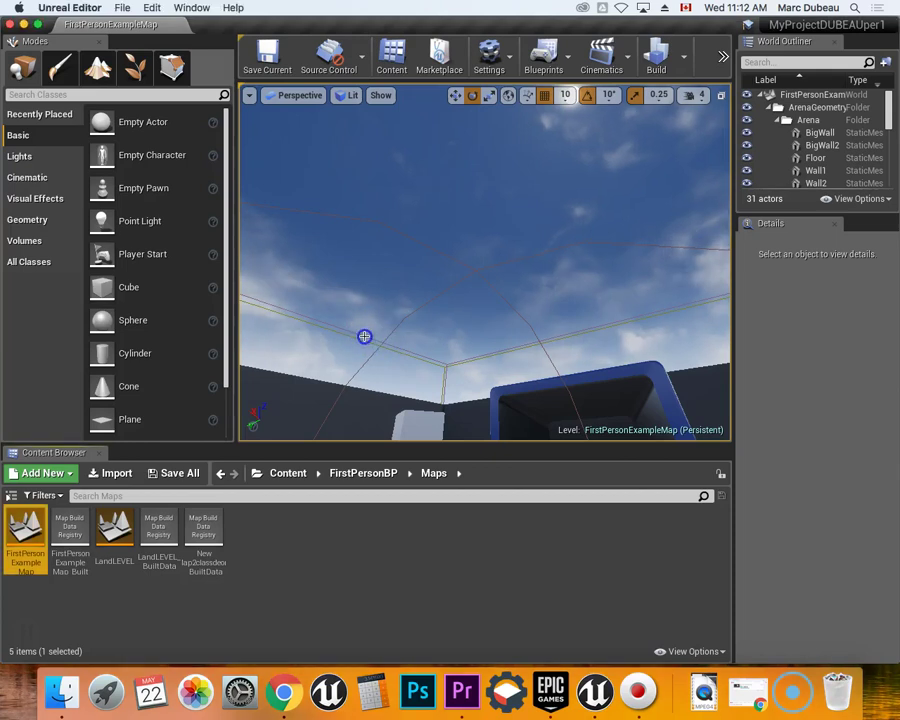
# Create a new level from the Default template
pyautogui.moveTo(364, 336); pyautogui.dragTo(364, 336, button='right')
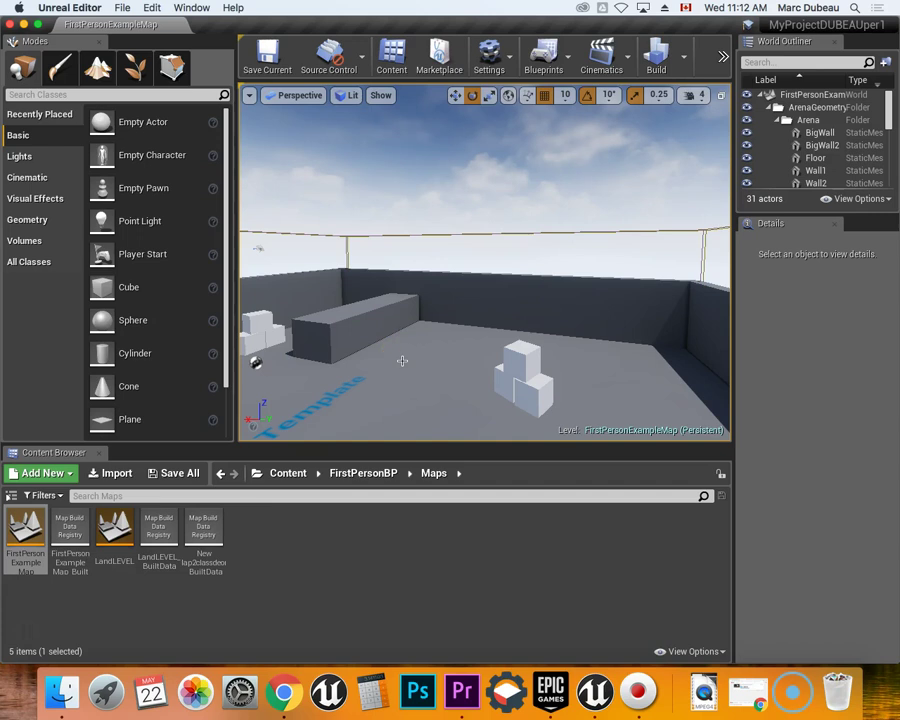
pyautogui.click(123, 8)
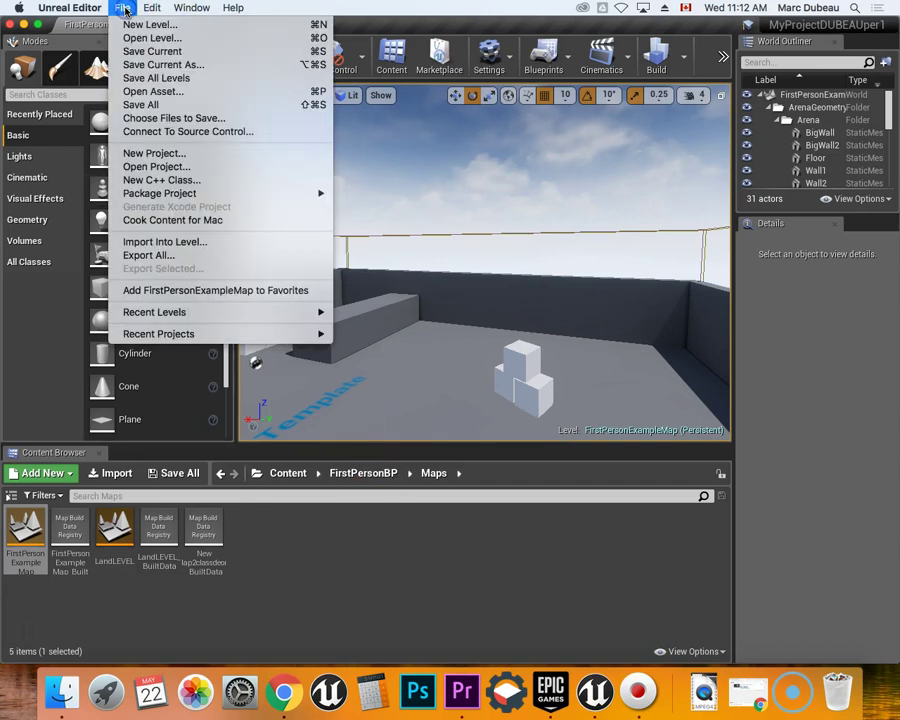
pyautogui.click(125, 24)
pyautogui.click(329, 313)
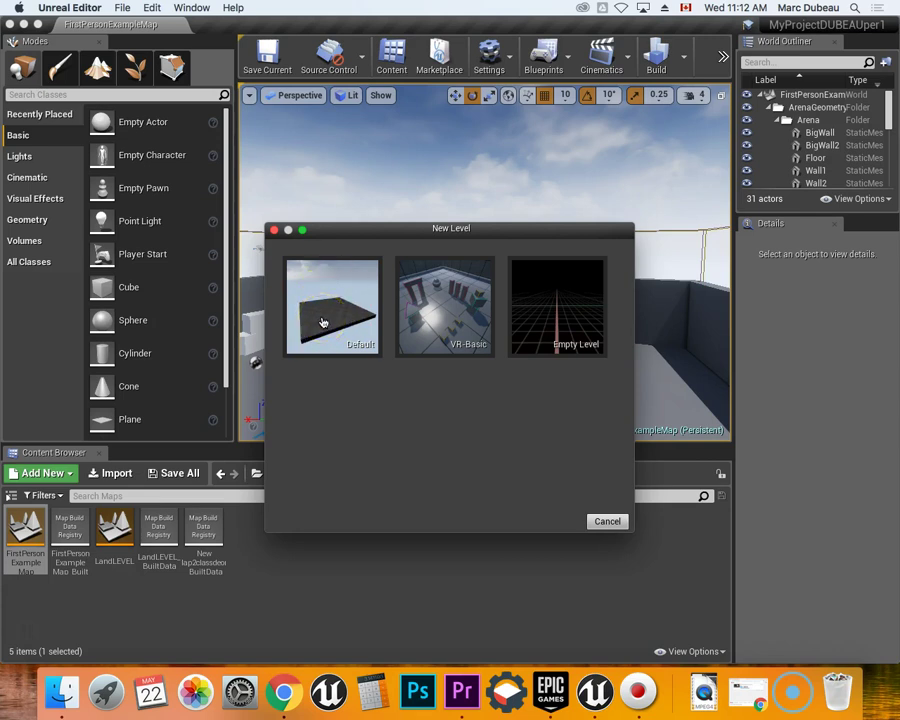
pyautogui.click(323, 320)
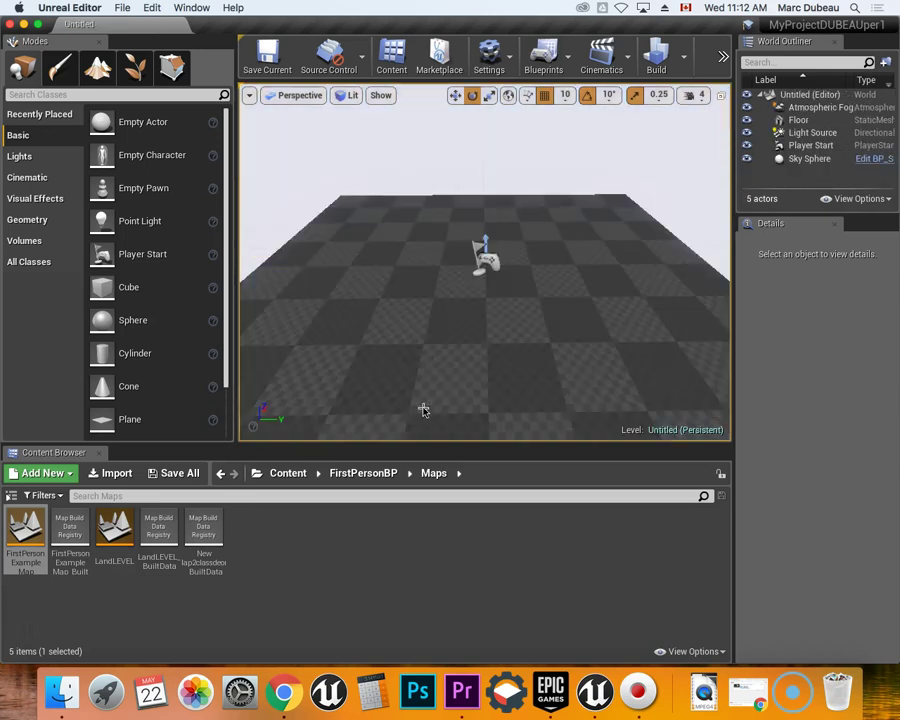
# Check the viewport's camera speed setting
pyautogui.moveTo(453, 371); pyautogui.dragTo(450, 368)
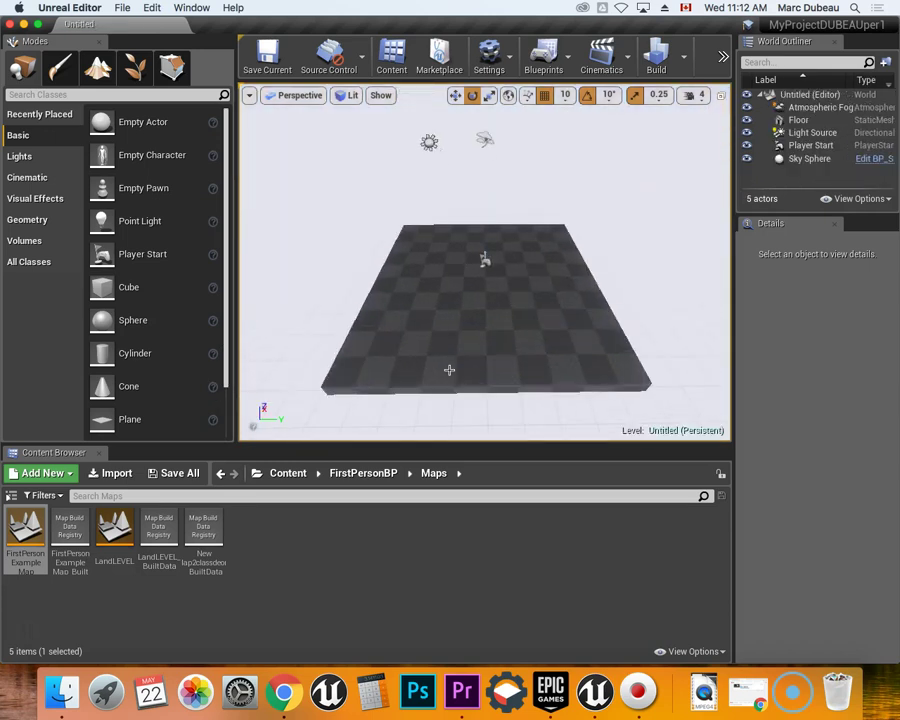
pyautogui.click(698, 95)
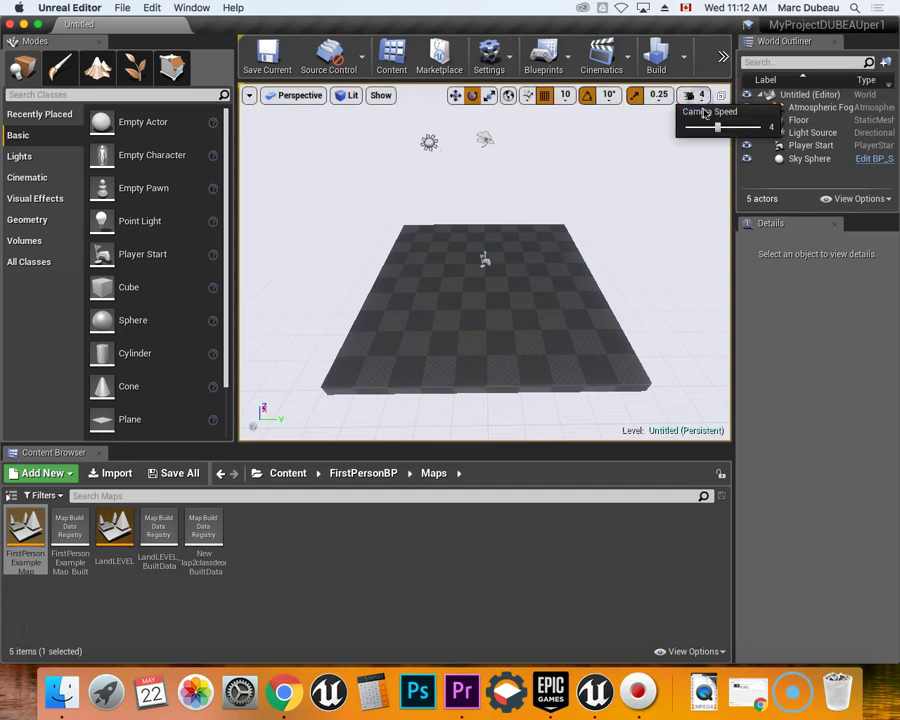
pyautogui.click(712, 128)
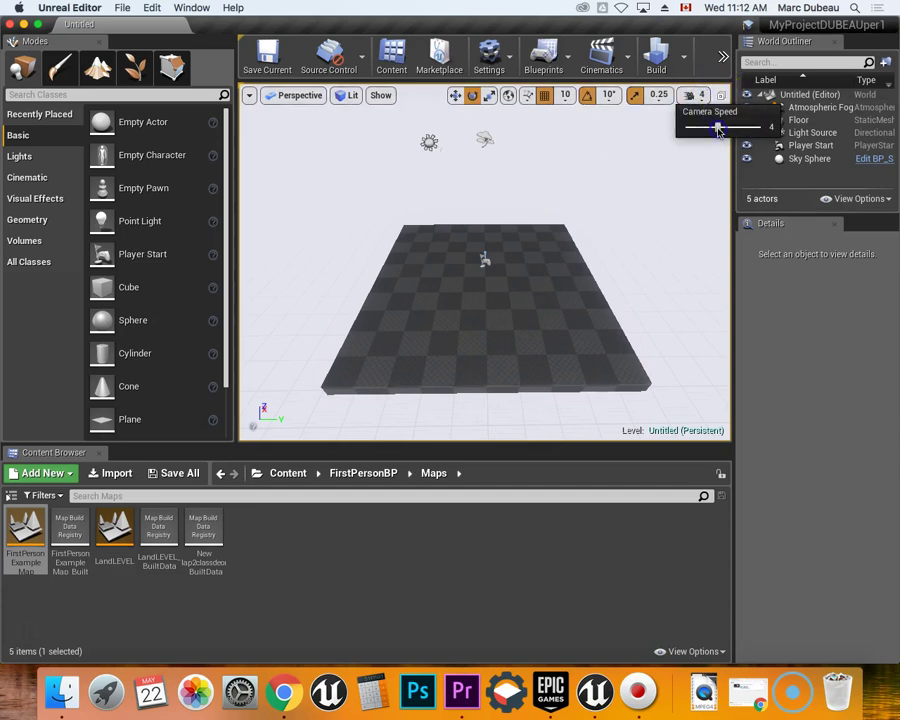
pyautogui.click(657, 178)
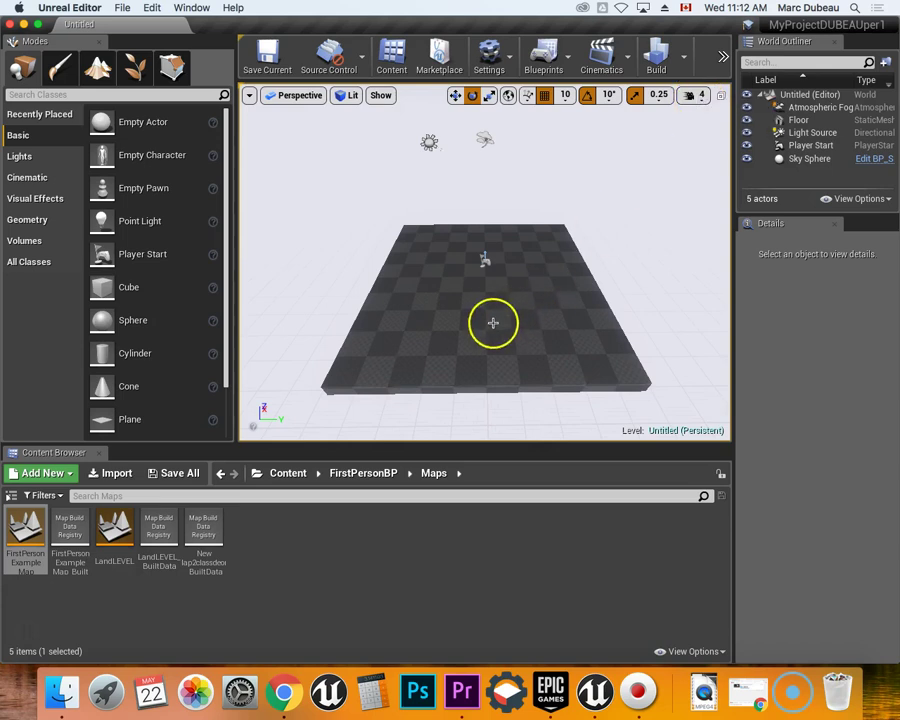
# Delete the Floor mesh from the new level
pyautogui.click(490, 311)
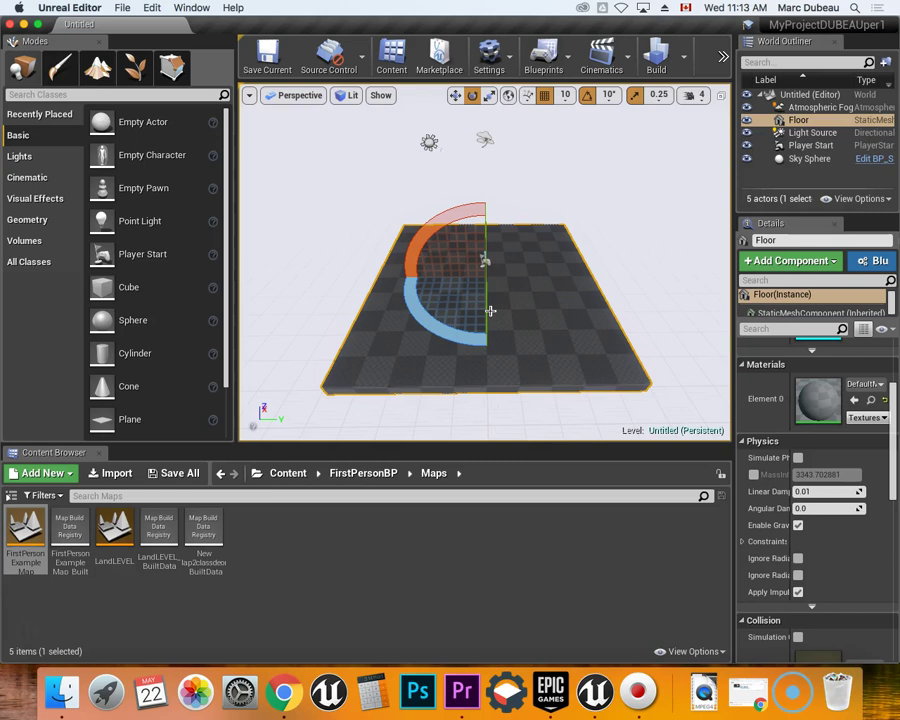
pyautogui.rightClick(527, 304)
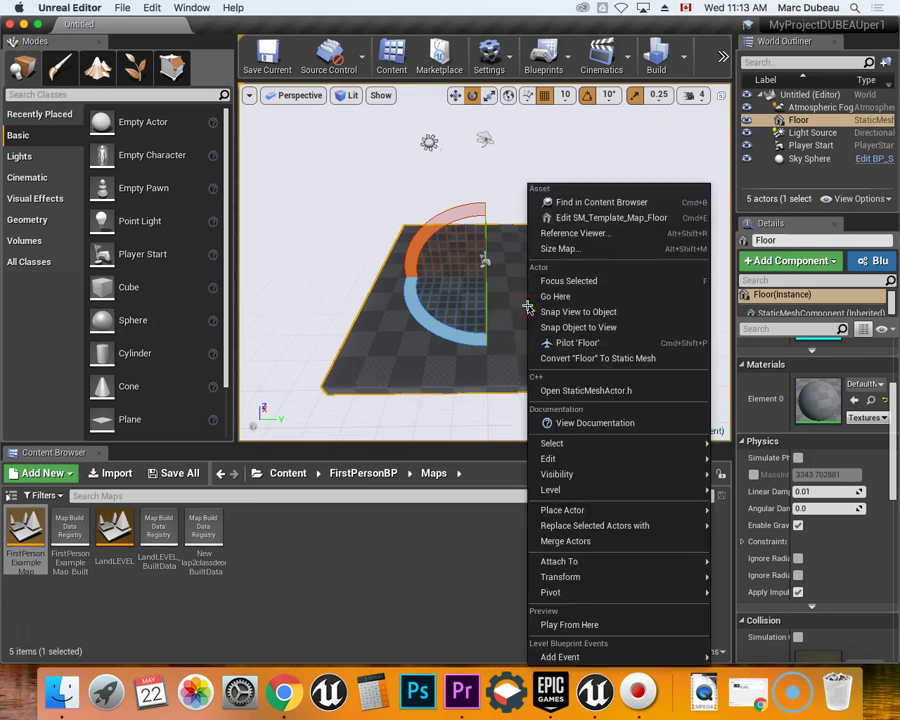
pyautogui.moveTo(581, 465)
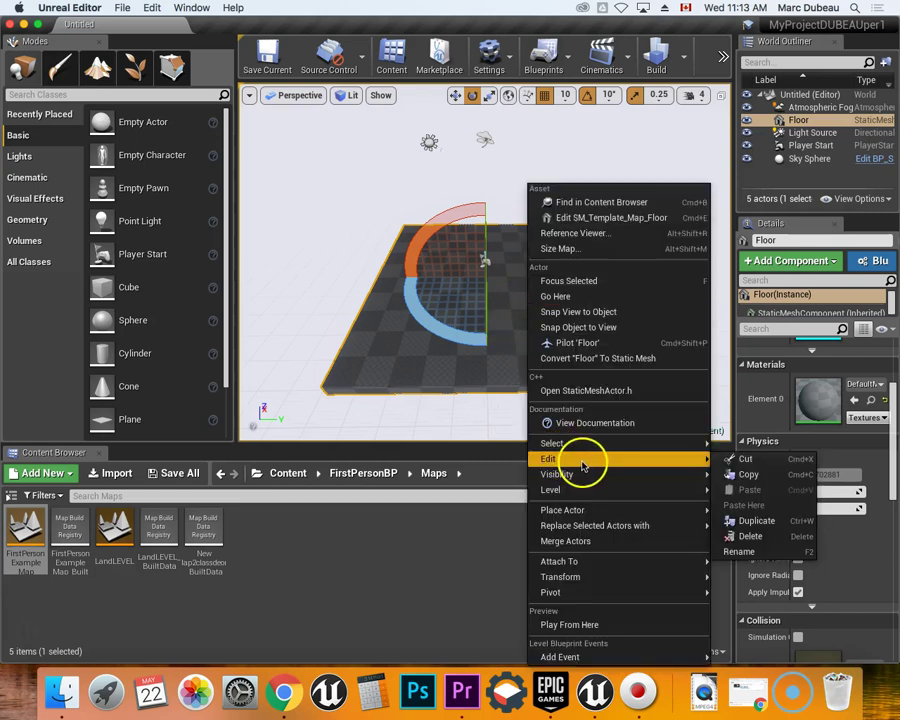
pyautogui.click(752, 536)
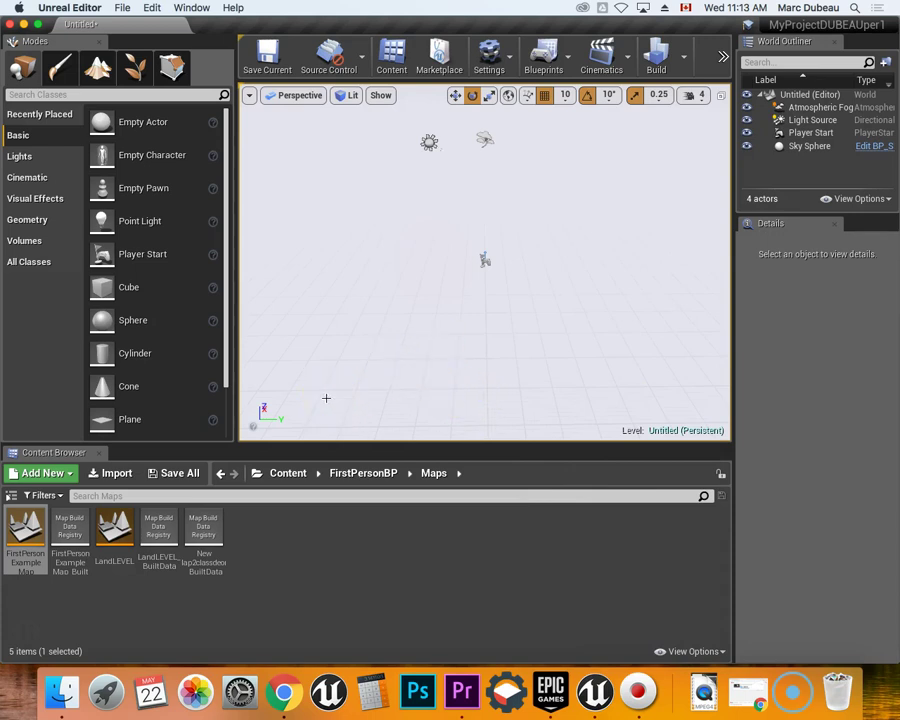
# Switch to Landscape mode to set up a new landscape and inspect its preview grid
pyautogui.click(27, 80)
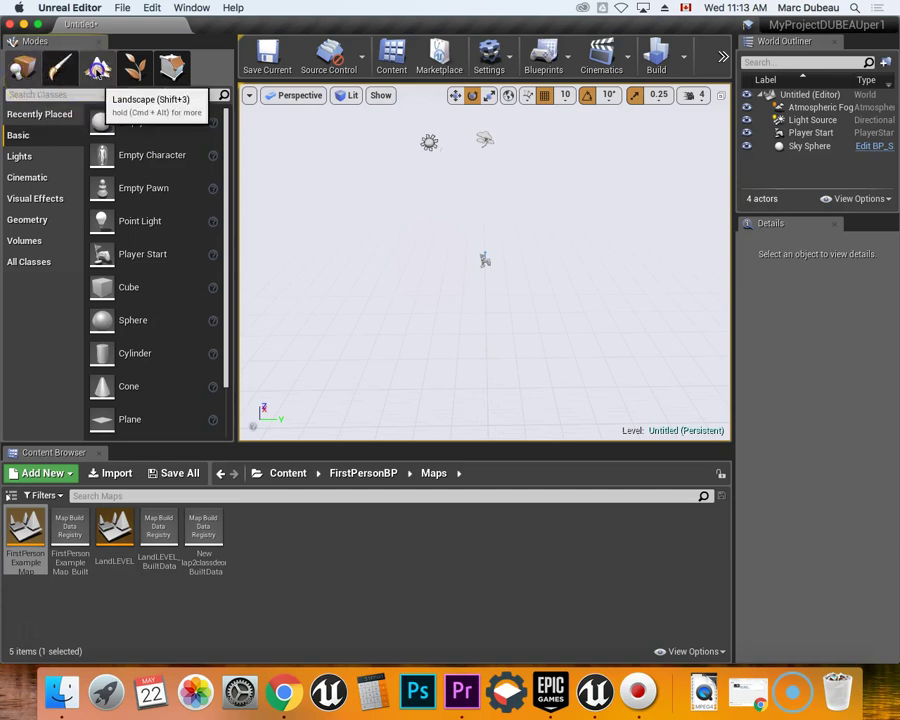
pyautogui.click(98, 68)
pyautogui.click(305, 170)
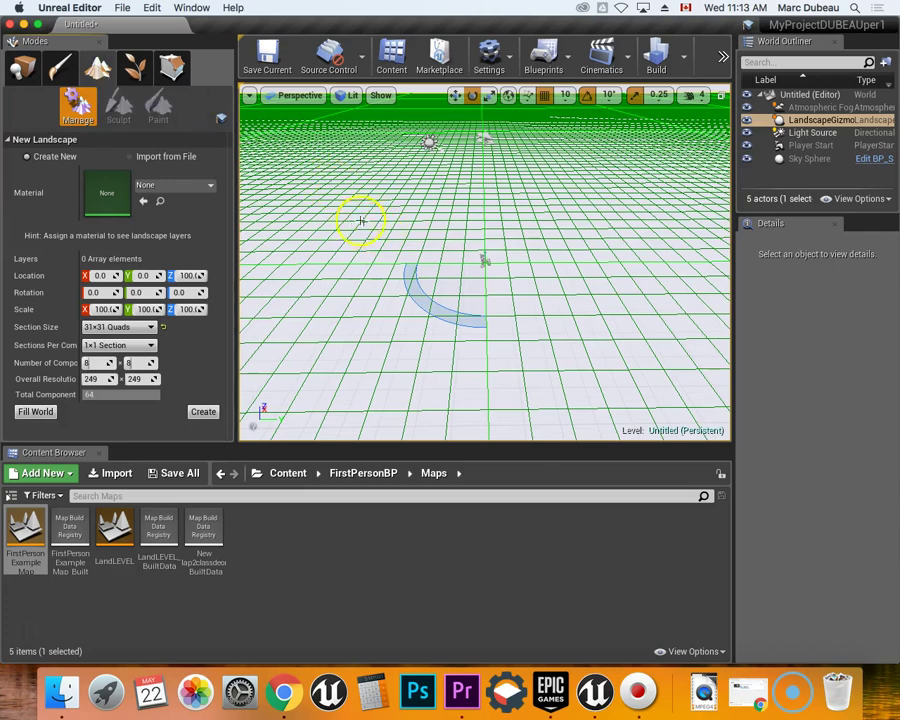
pyautogui.scroll(-5, 352, 256)
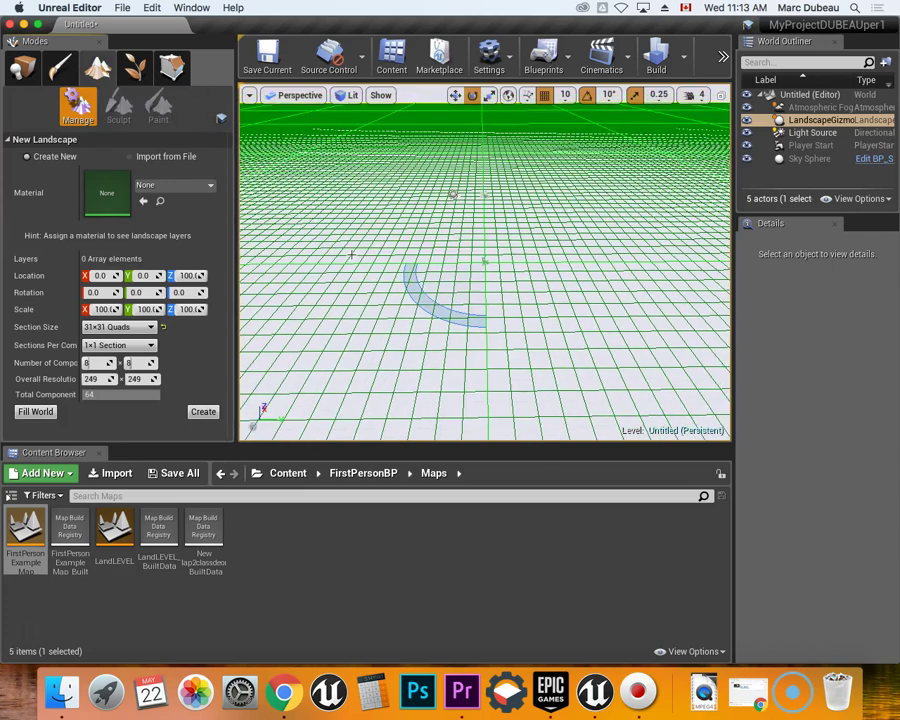
pyautogui.moveTo(352, 255); pyautogui.dragTo(352, 255, button='middle')
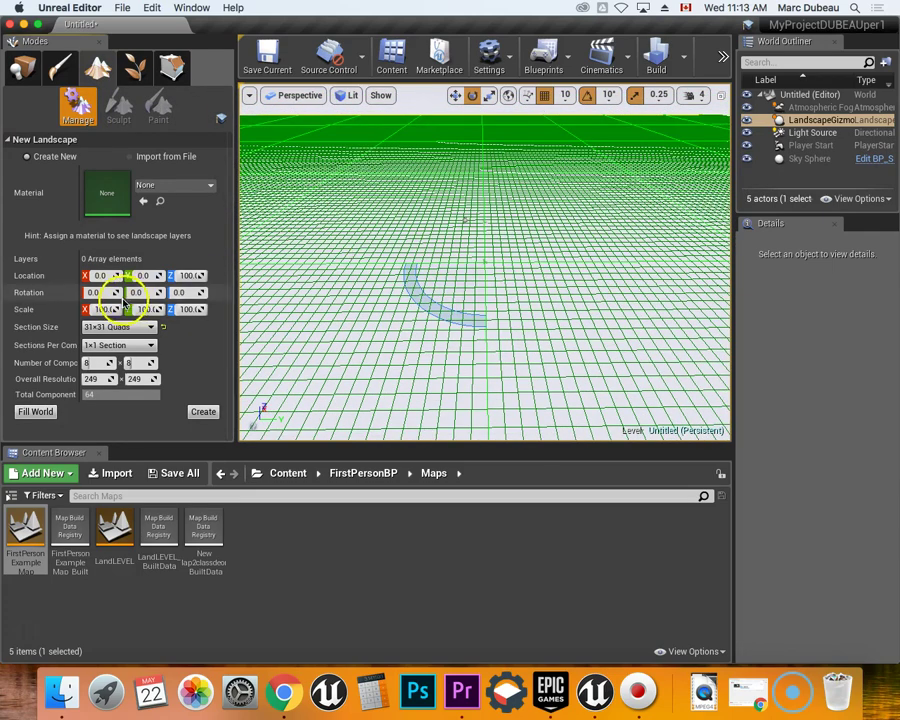
# Try a section size of 63×63 Quads for the new landscape
pyautogui.click(147, 326)
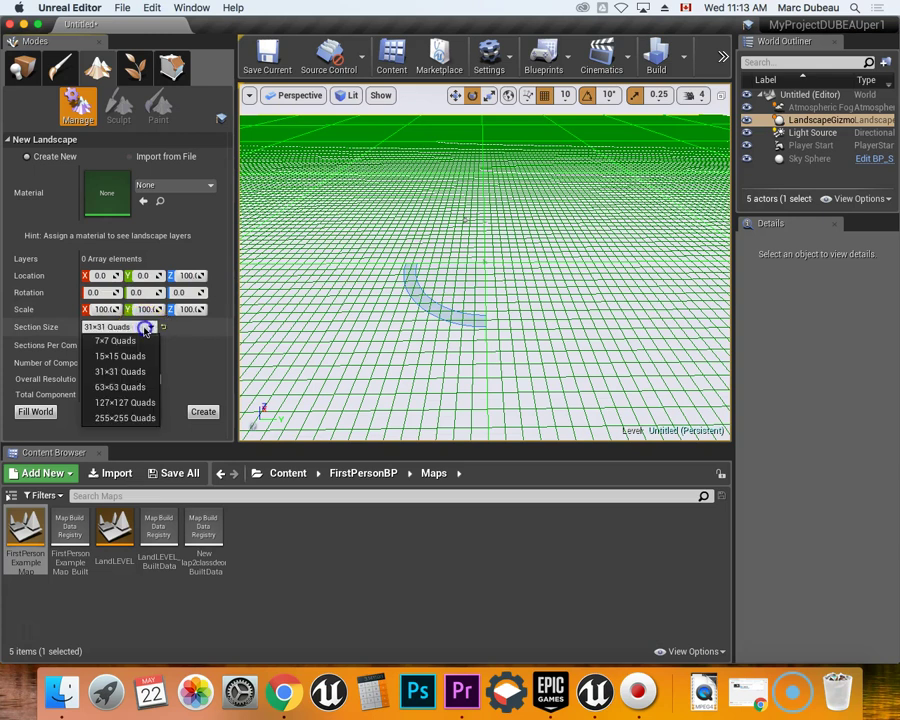
pyautogui.click(140, 386)
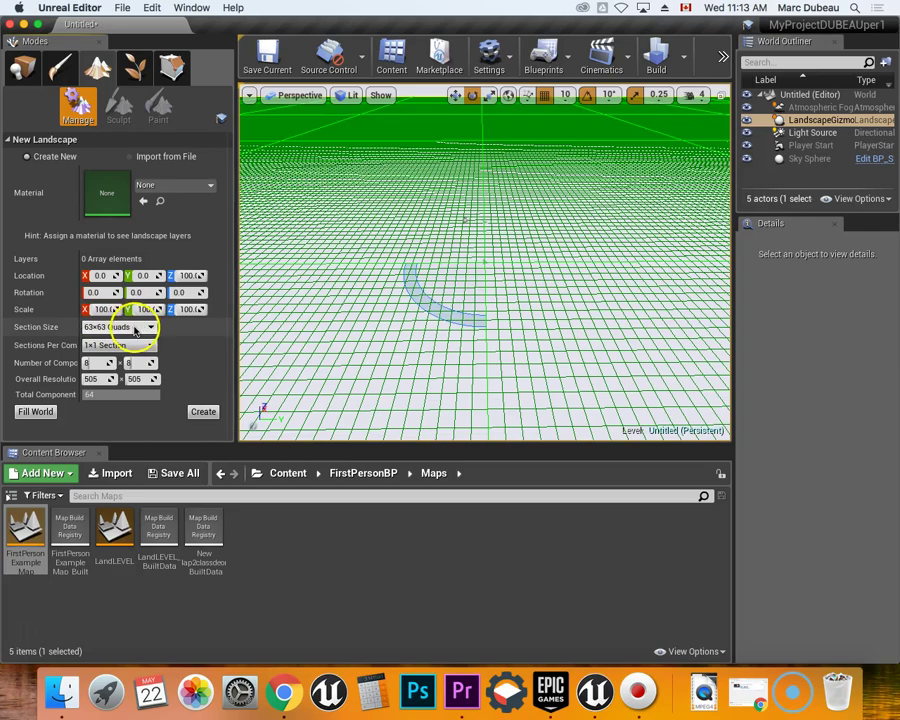
pyautogui.scroll(-8, 444, 270)
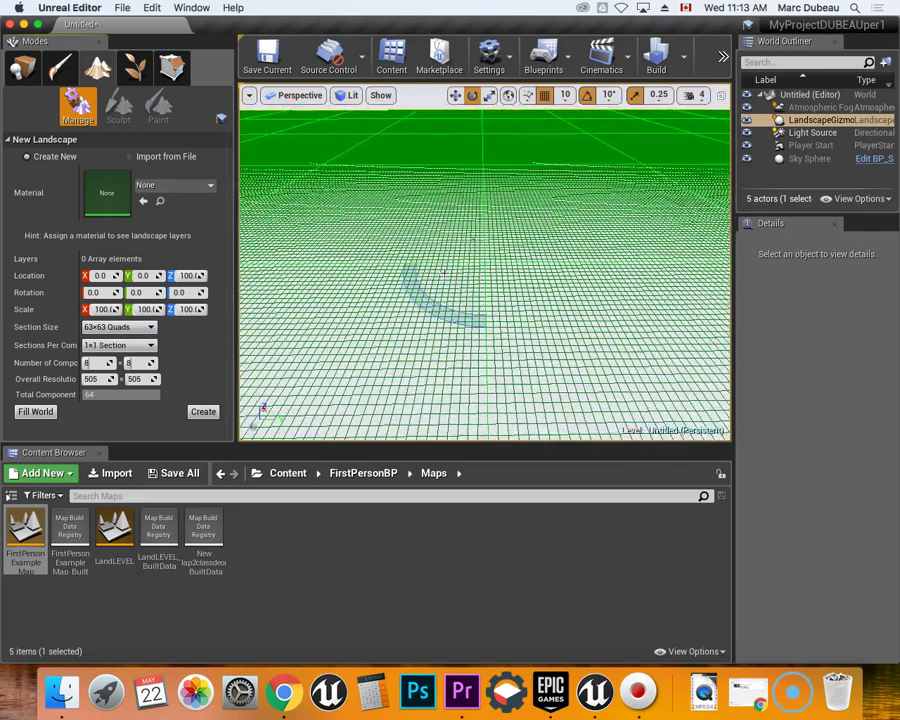
# Set the section size to 31×31 Quads and create the landscape
pyautogui.click(143, 333)
pyautogui.click(147, 369)
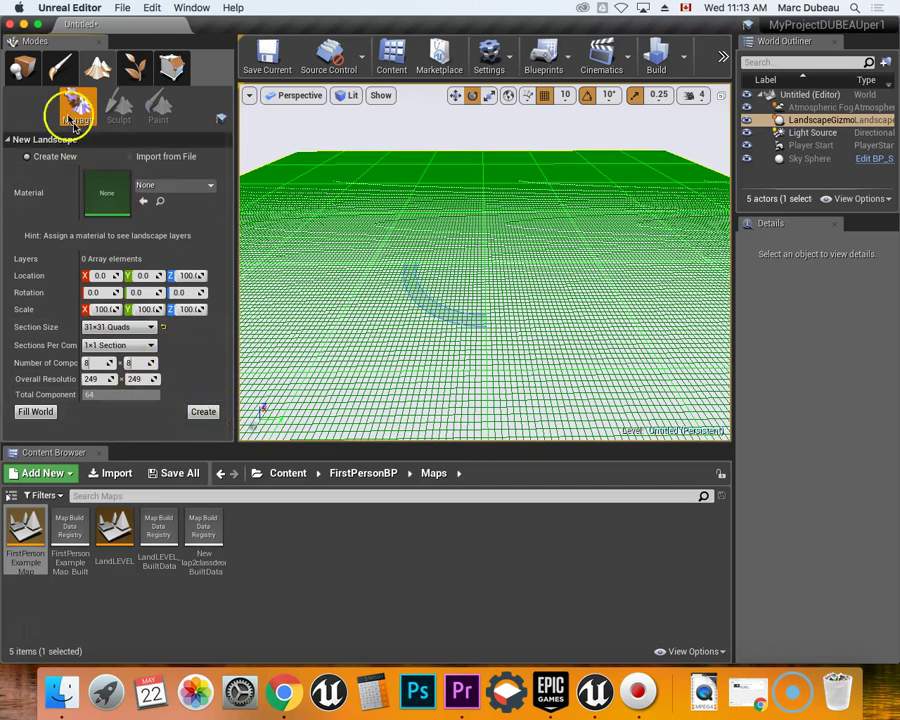
pyautogui.click(202, 412)
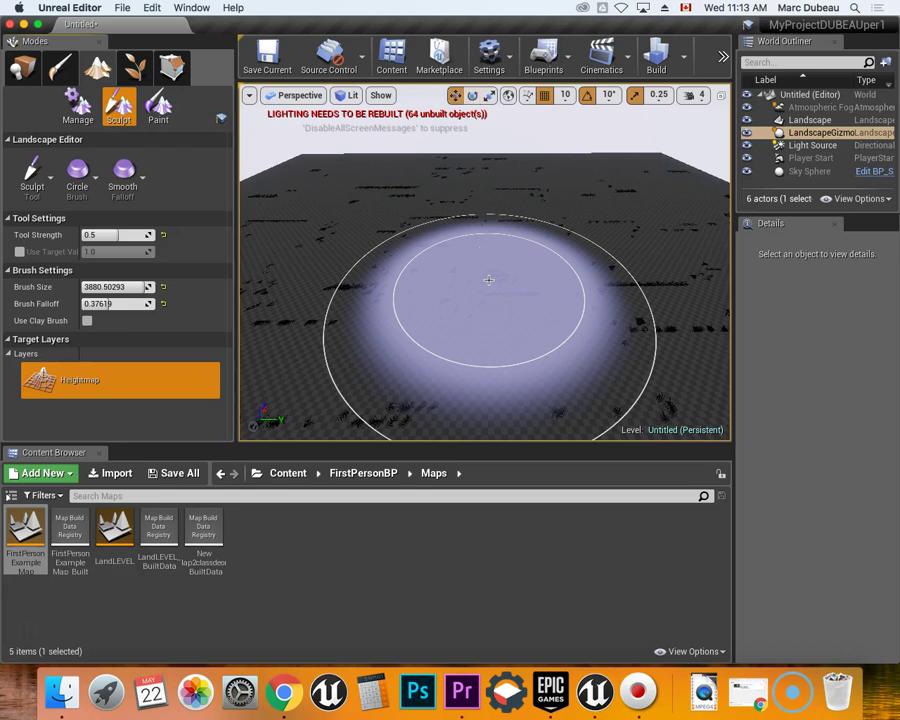
pyautogui.click(476, 290)
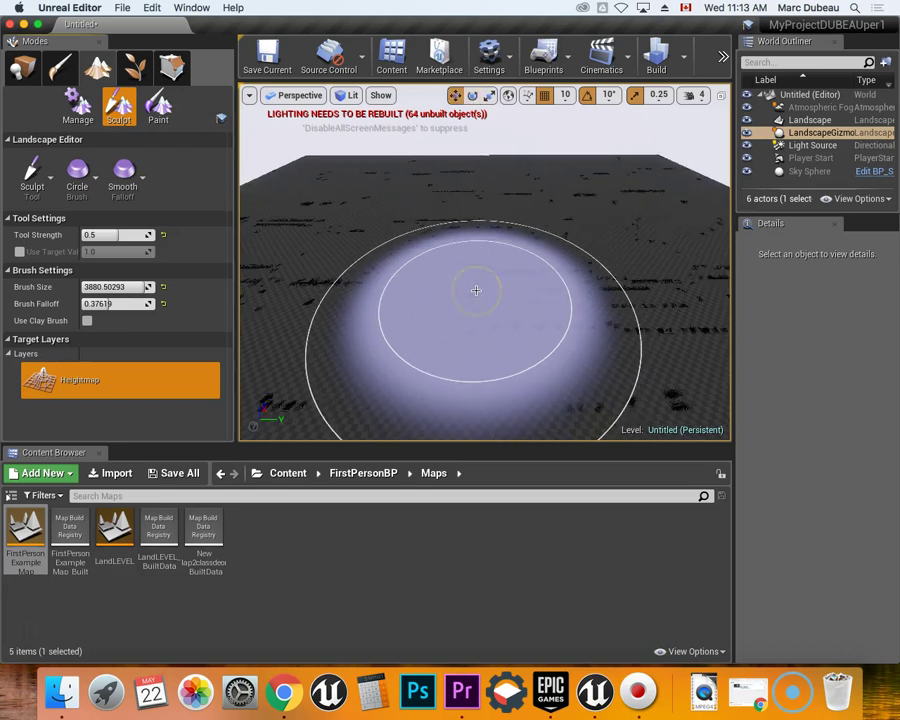
pyautogui.click(474, 279)
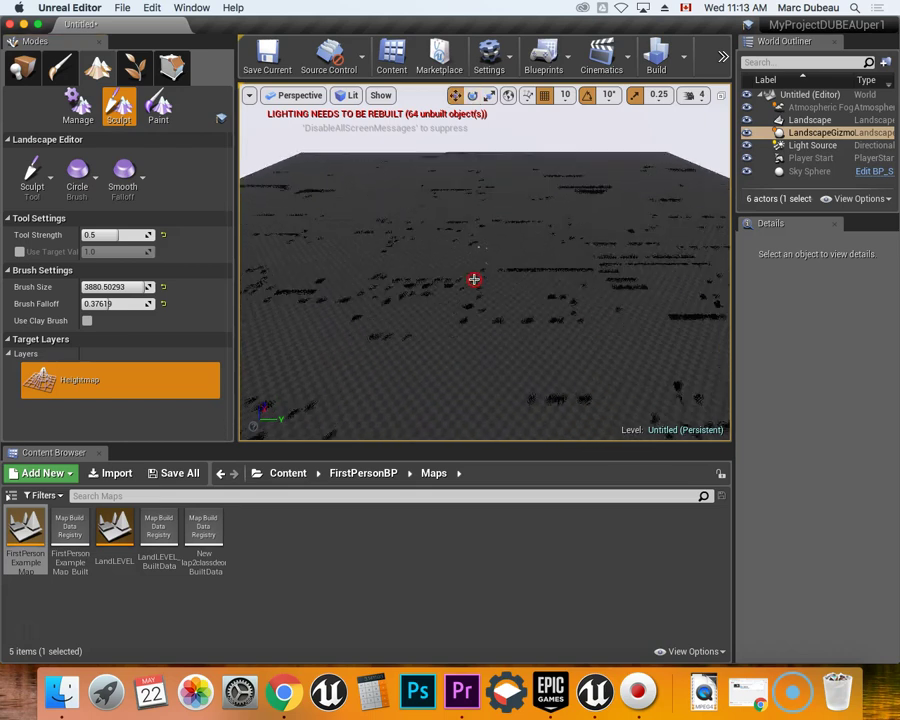
pyautogui.write('wwwwwwwwww')
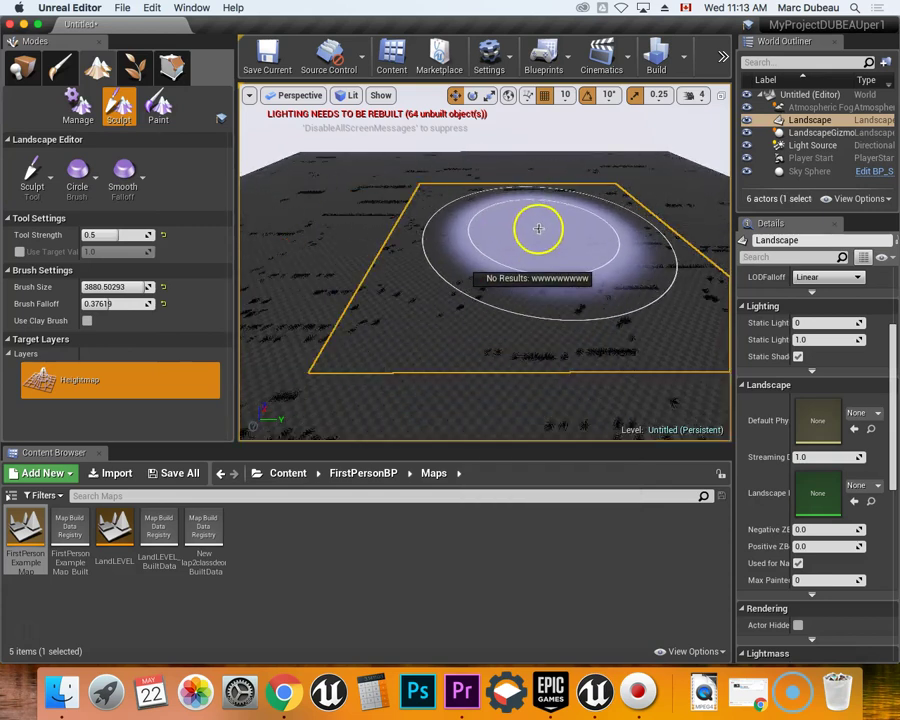
pyautogui.click(514, 234)
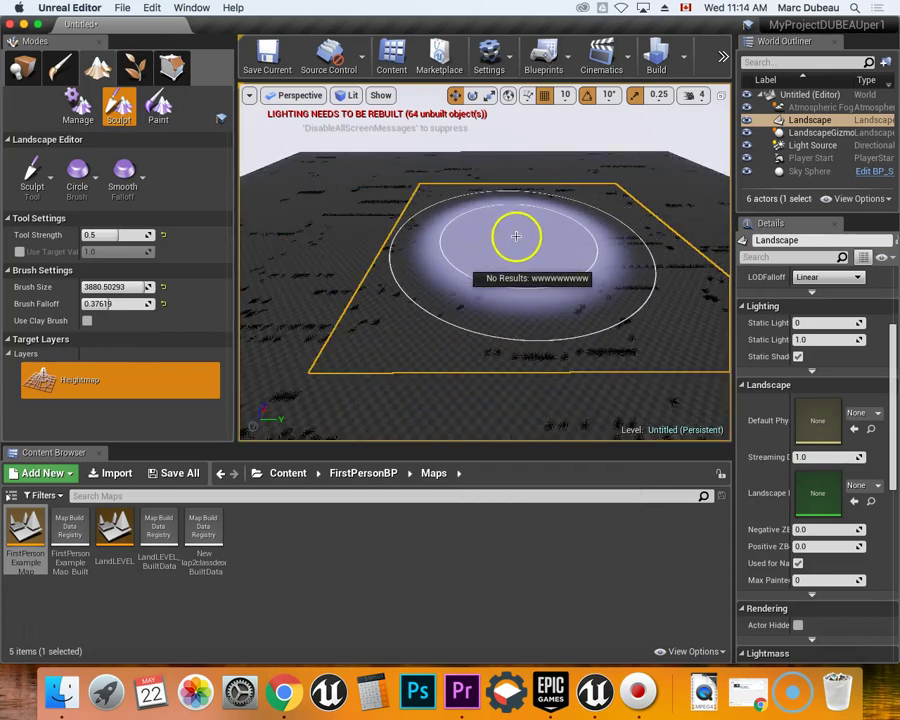
pyautogui.write('e')
pyautogui.moveTo(489, 257)
pyautogui.mouseDown(button='right')
pyautogui.moveTo(498, 307)
pyautogui.moveTo(534, 362)
pyautogui.moveTo(537, 346)
pyautogui.mouseUp(button='right')
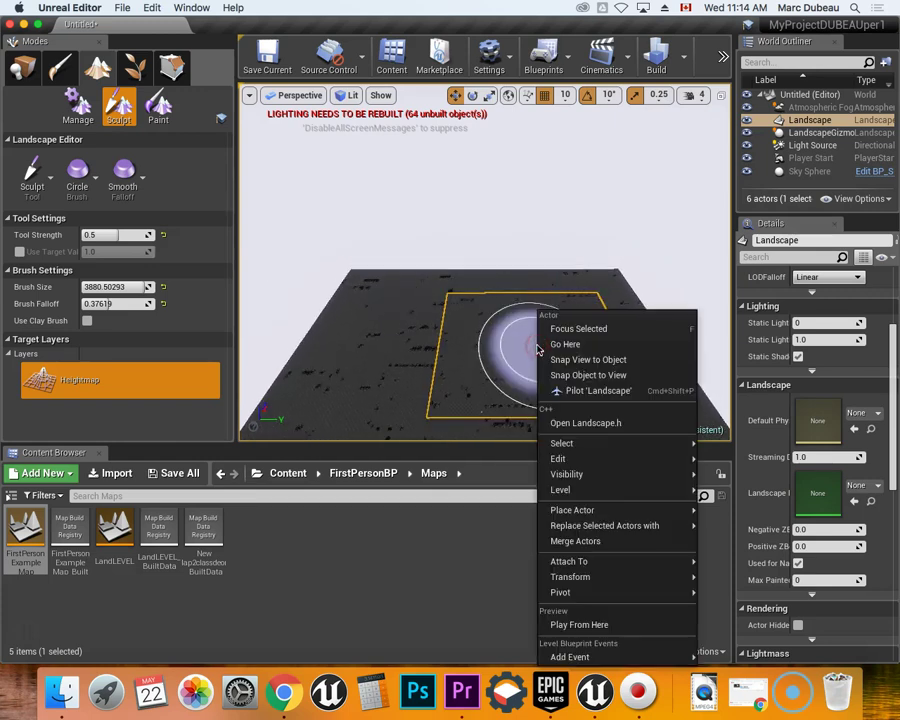
pyautogui.click(495, 300)
pyautogui.rightClick(489, 336)
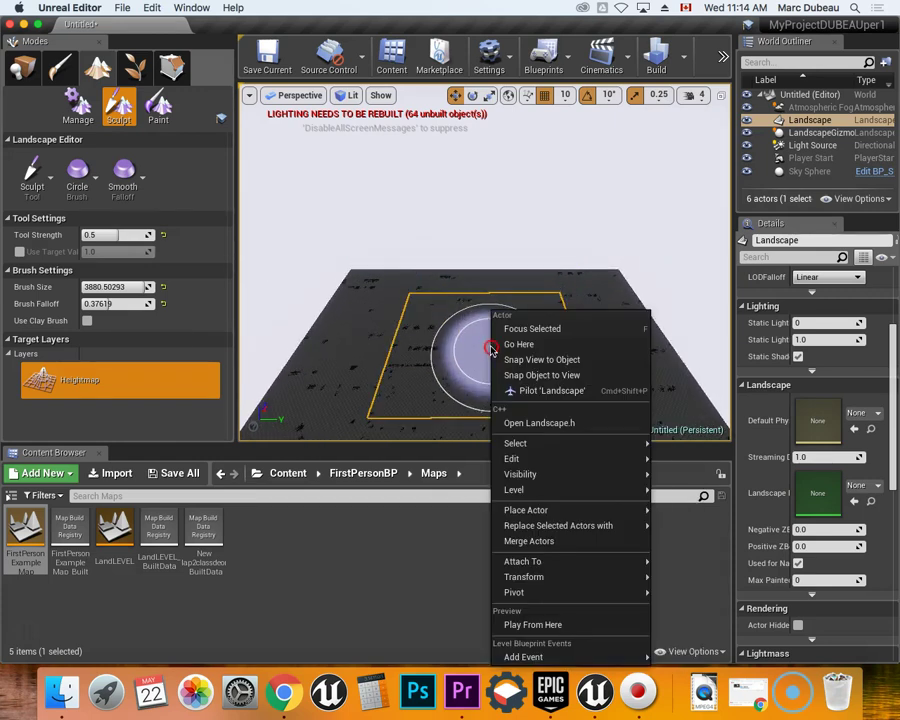
pyautogui.click(443, 227)
pyautogui.click(313, 252)
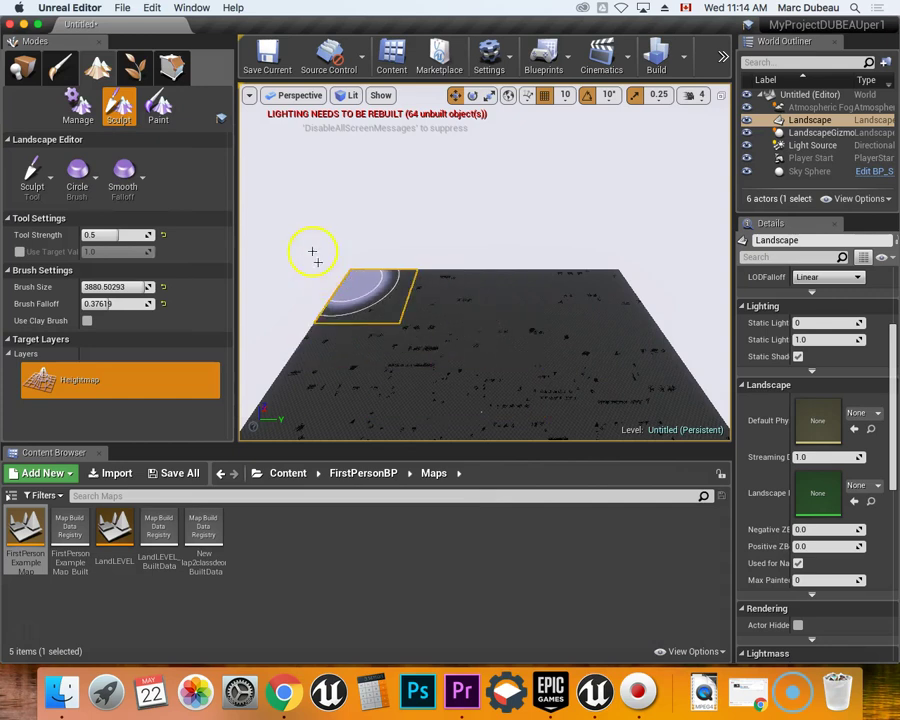
pyautogui.rightClick(305, 292)
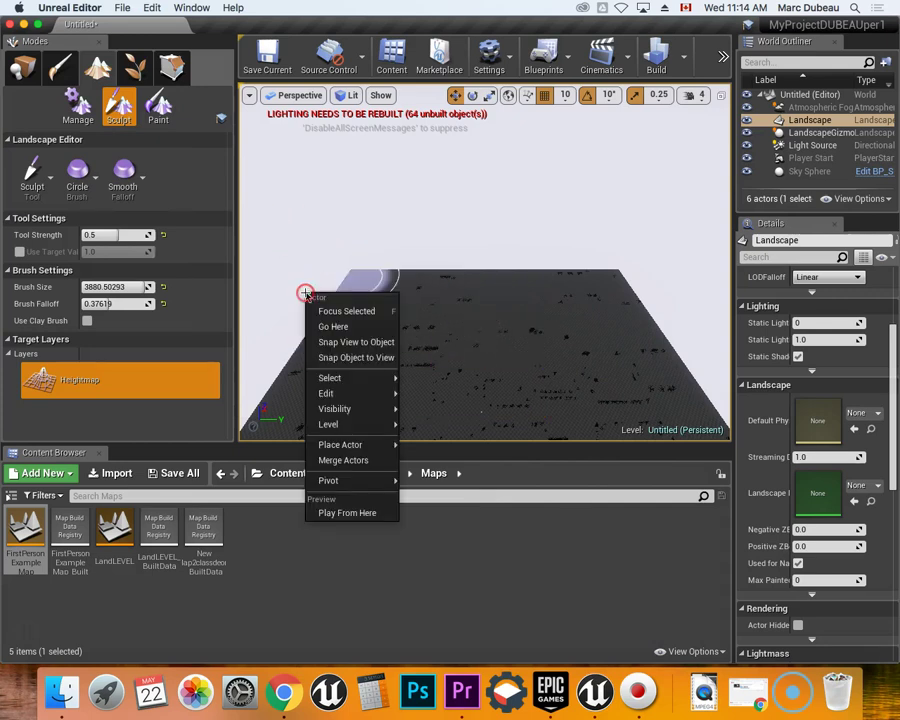
pyautogui.rightClick(302, 321)
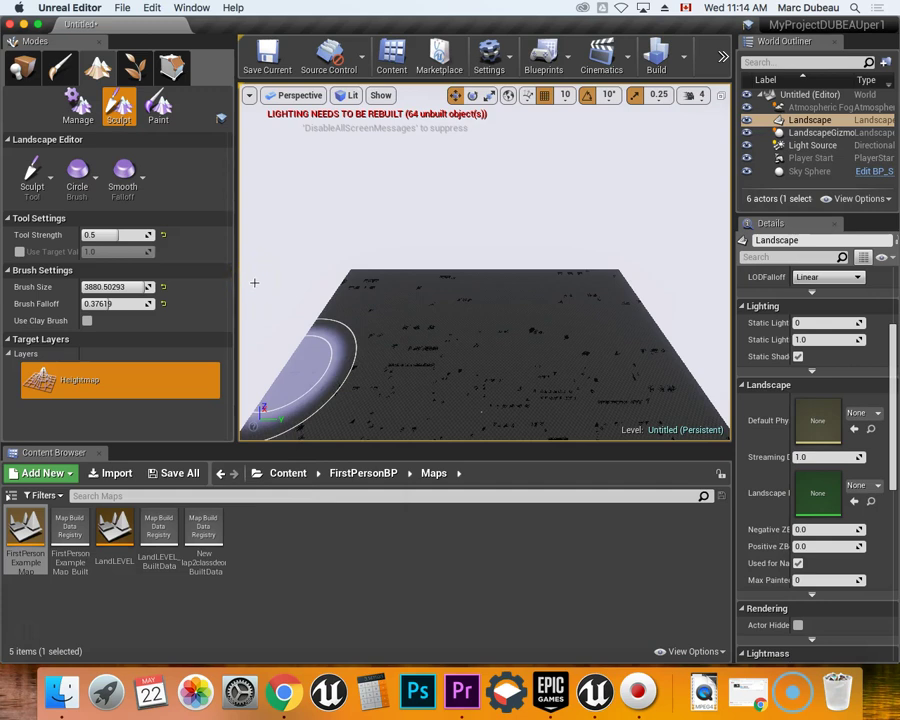
pyautogui.press('super+p')
pyautogui.click(376, 254)
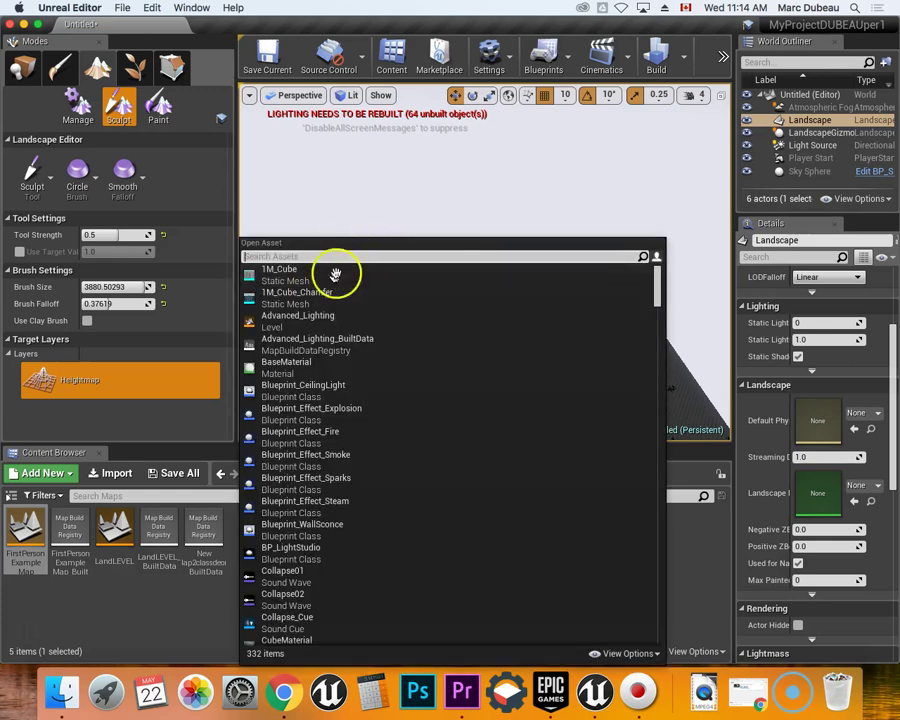
pyautogui.click(44, 598)
pyautogui.click(42, 566)
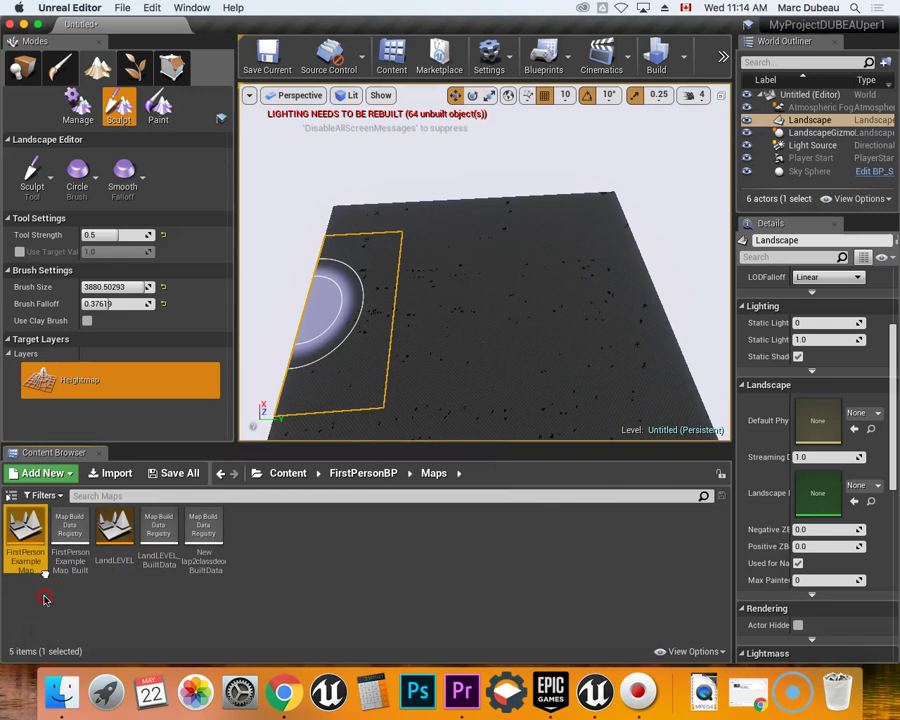
pyautogui.click(285, 330)
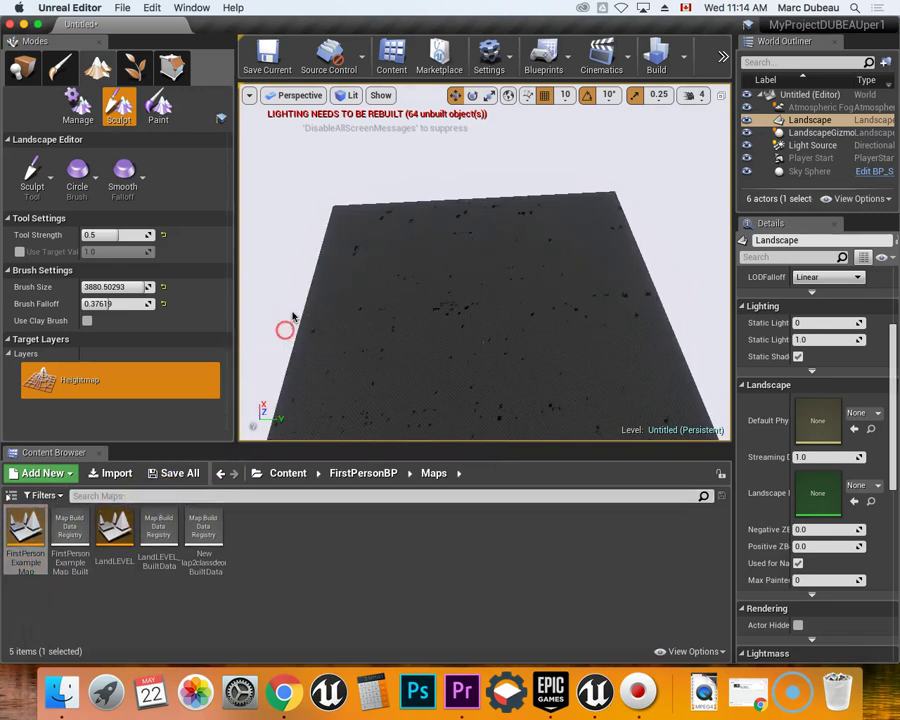
pyautogui.moveTo(267, 363); pyautogui.dragTo(267, 367, button='right')
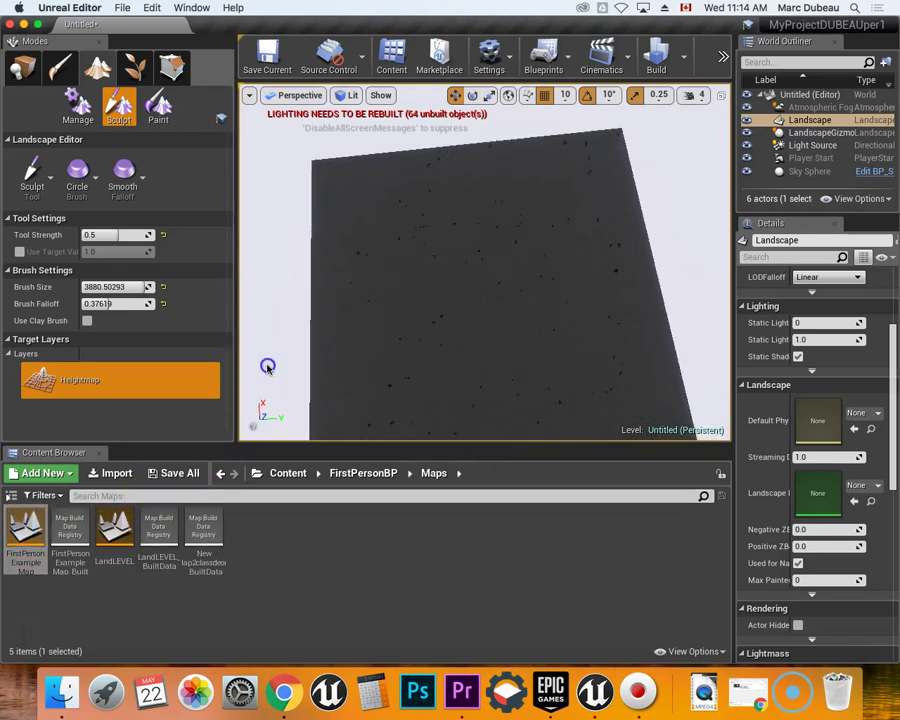
pyautogui.moveTo(268, 367); pyautogui.dragTo(269, 368)
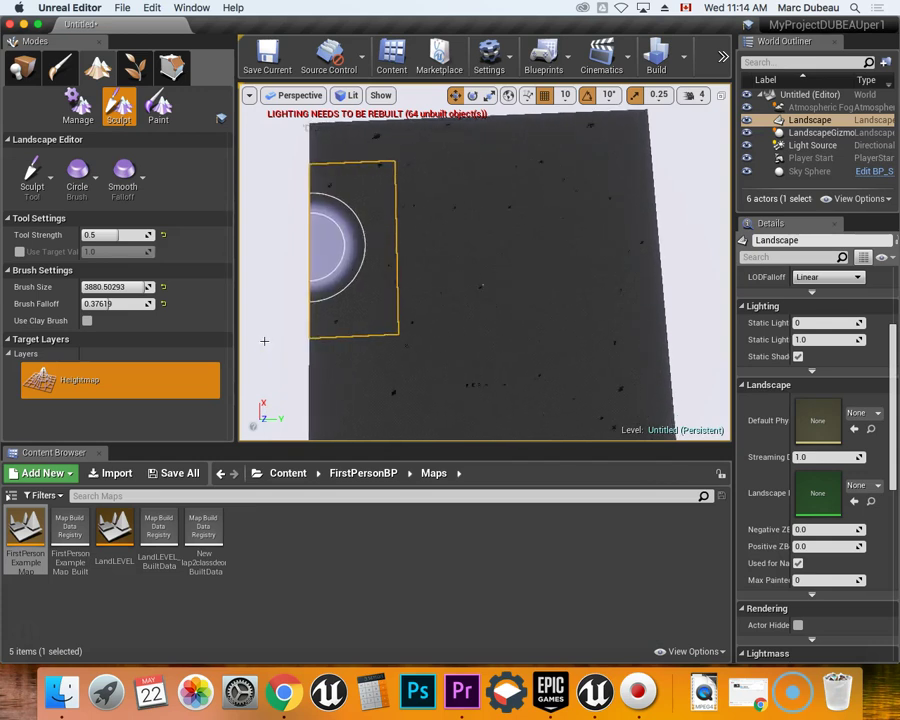
# Reduce the Sculpt tool's brush size to 1887
pyautogui.scroll(-5, 264, 341)
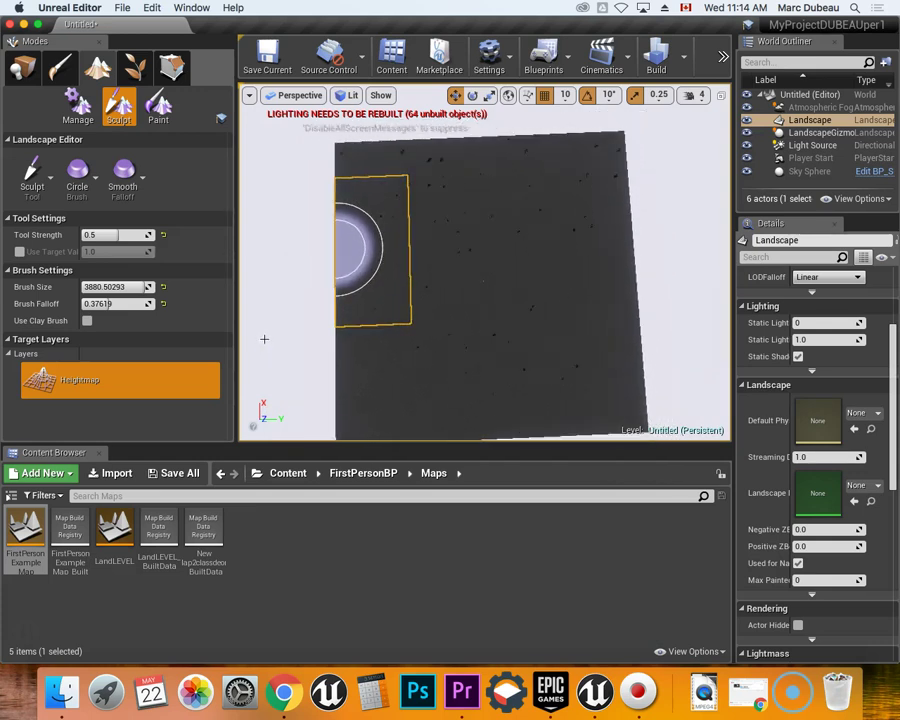
pyautogui.moveTo(264, 339); pyautogui.dragTo(264, 339)
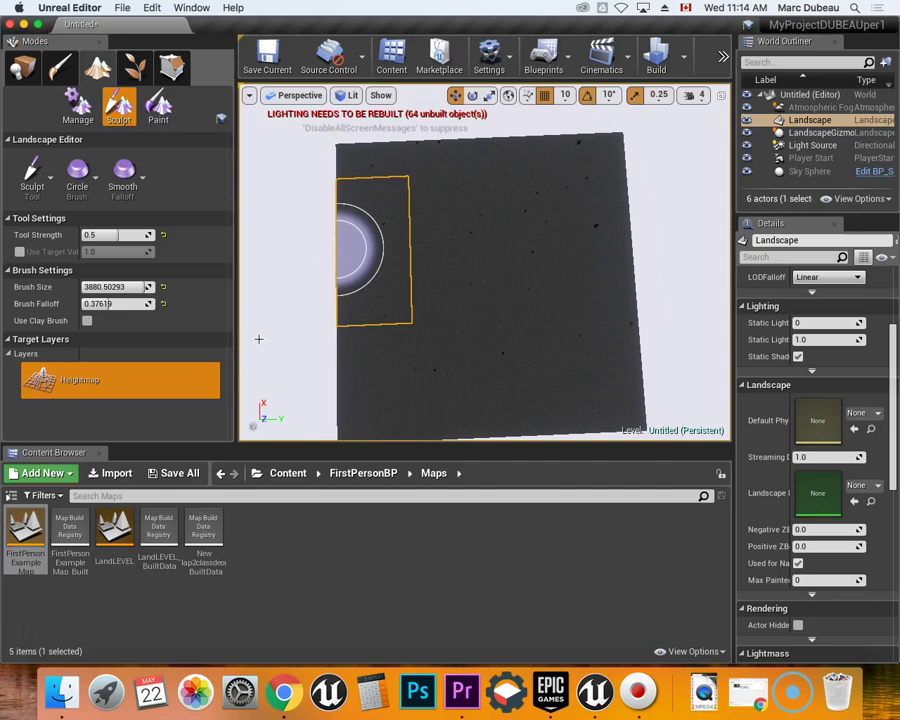
pyautogui.press('[')
pyautogui.press('[')
pyautogui.press('[')
pyautogui.press('[')
pyautogui.press('[')
pyautogui.press('[')
pyautogui.press('[')
pyautogui.press('[')
pyautogui.press('[')
pyautogui.press('[')
pyautogui.press('[')
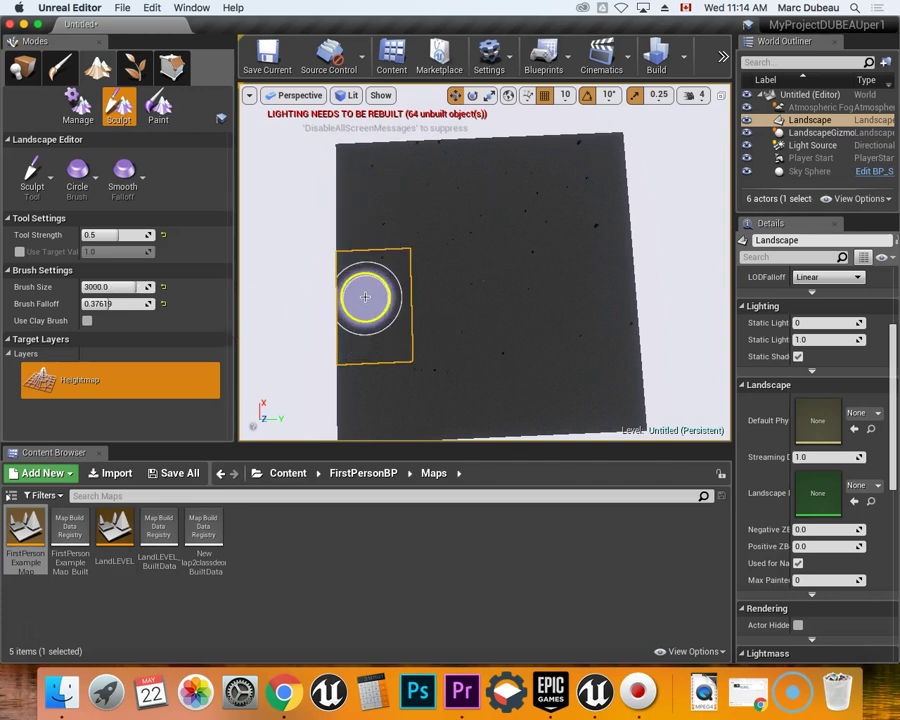
pyautogui.press('[')
pyautogui.press('[')
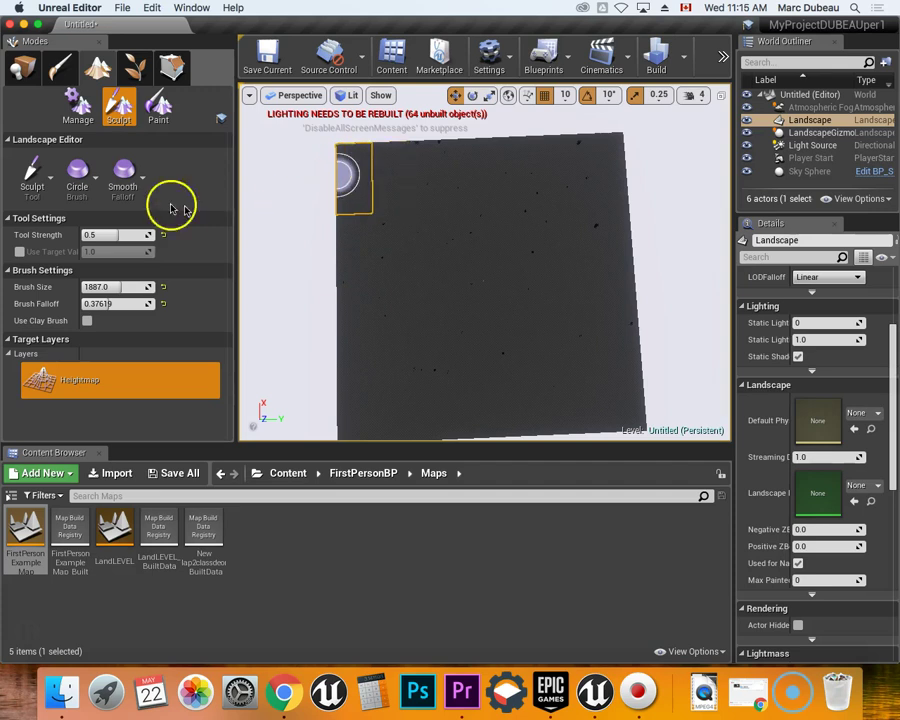
# Set the Tool Strength to 0.35 and sculpt a raised mountain border along the landscape's edges
pyautogui.click(94, 235)
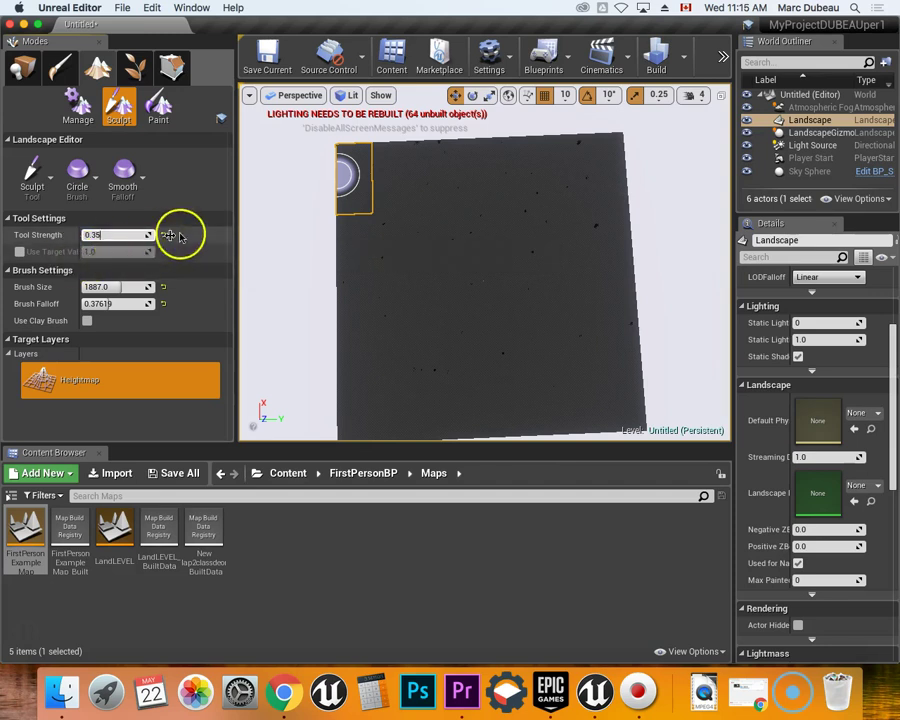
pyautogui.click(217, 232)
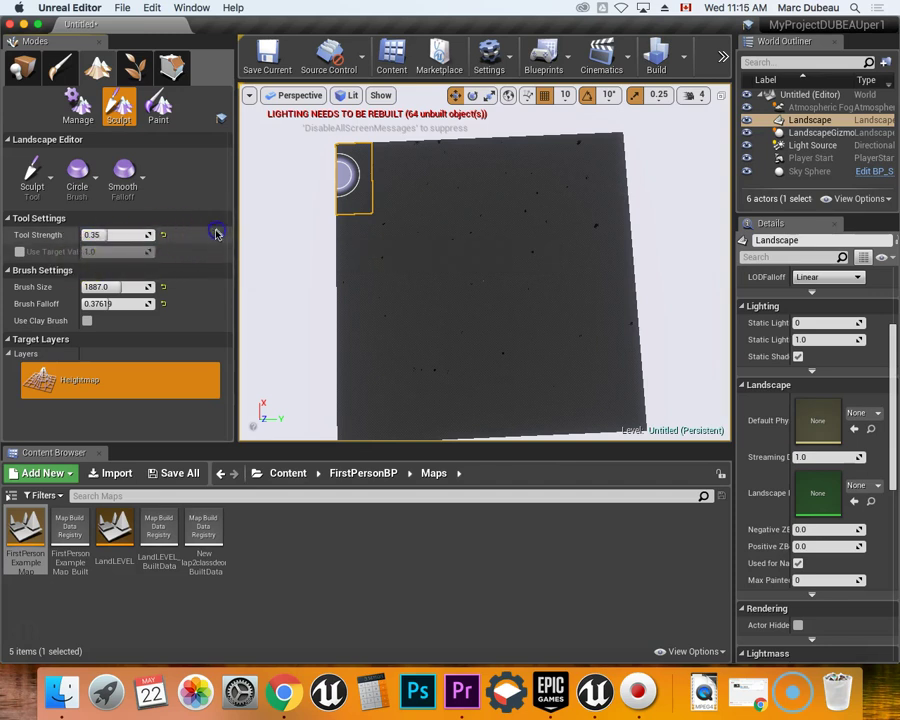
pyautogui.click(101, 287)
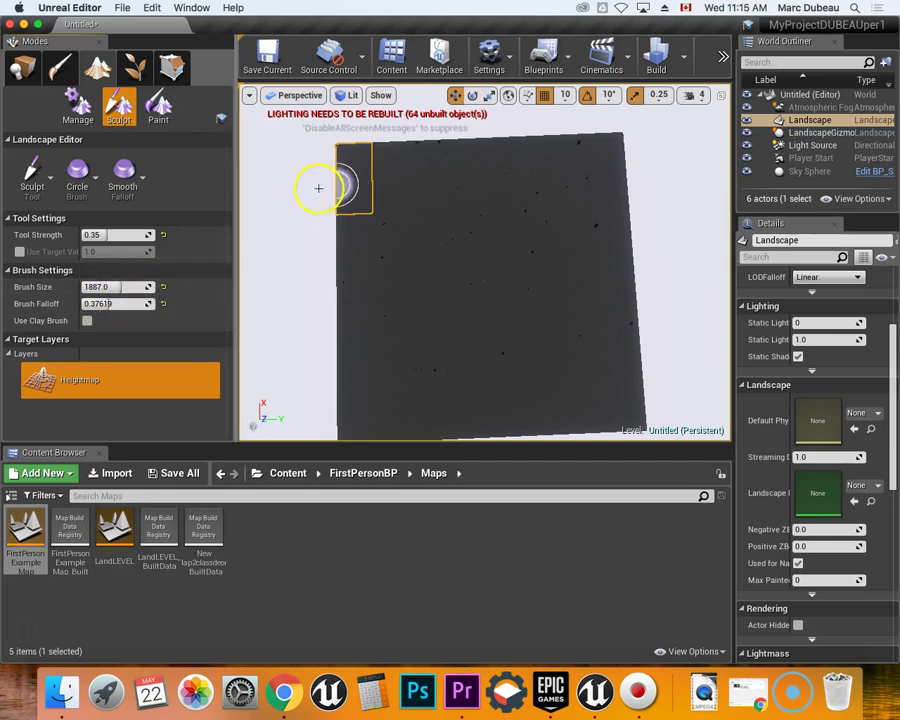
pyautogui.moveTo(333, 159)
pyautogui.mouseDown()
pyautogui.moveTo(340, 151)
pyautogui.moveTo(348, 217)
pyautogui.moveTo(340, 412)
pyautogui.moveTo(368, 432)
pyautogui.moveTo(488, 427)
pyautogui.moveTo(490, 416)
pyautogui.moveTo(521, 429)
pyautogui.mouseUp()
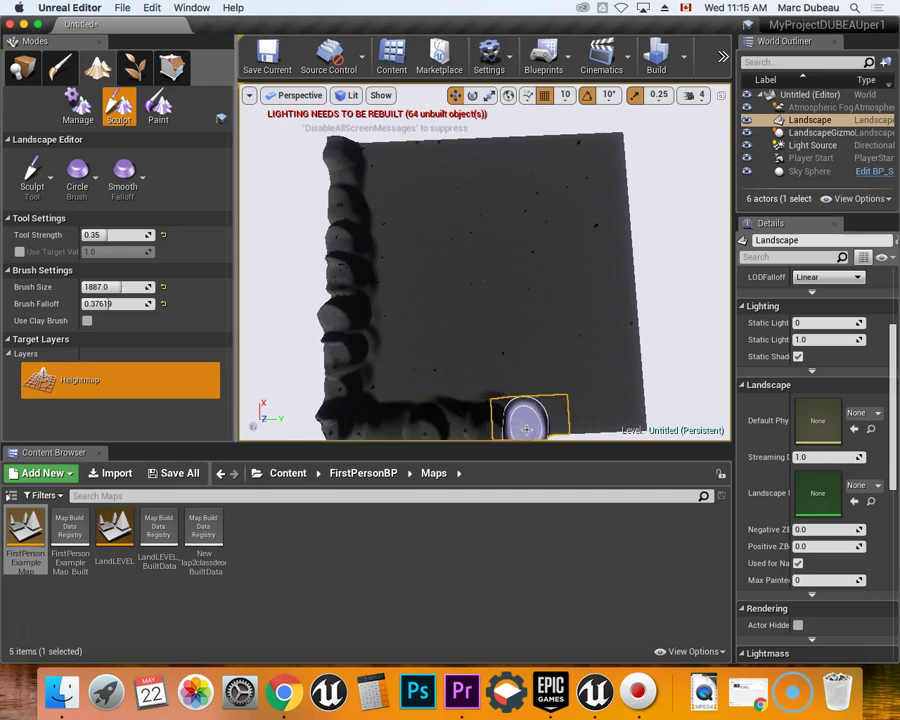
pyautogui.press('super+p')
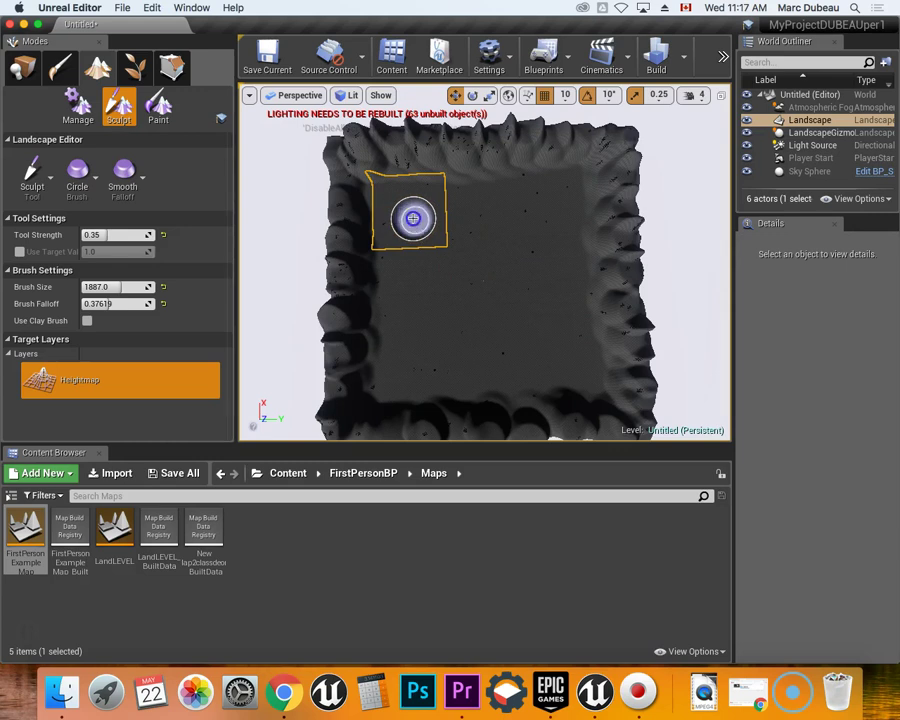
# Sculpt two separate hills on the flat ground inside the mountain border with the Circle brush
pyautogui.moveTo(413, 218)
pyautogui.mouseDown()
pyautogui.moveTo(398, 217)
pyautogui.moveTo(432, 256)
pyautogui.moveTo(388, 201)
pyautogui.moveTo(402, 227)
pyautogui.moveTo(416, 211)
pyautogui.moveTo(396, 290)
pyautogui.moveTo(413, 309)
pyautogui.mouseUp()
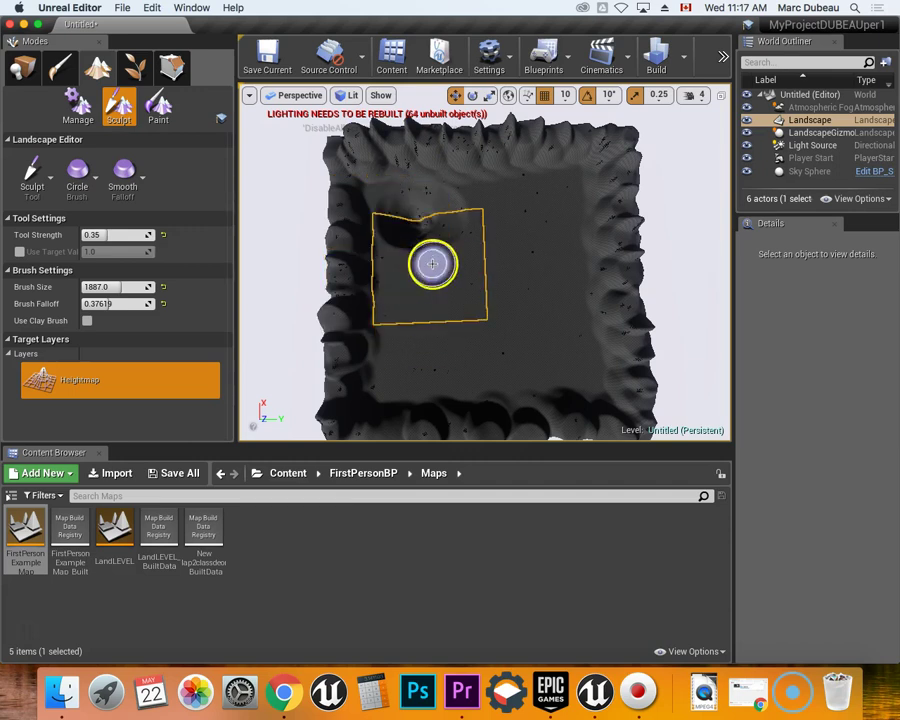
pyautogui.click(96, 180)
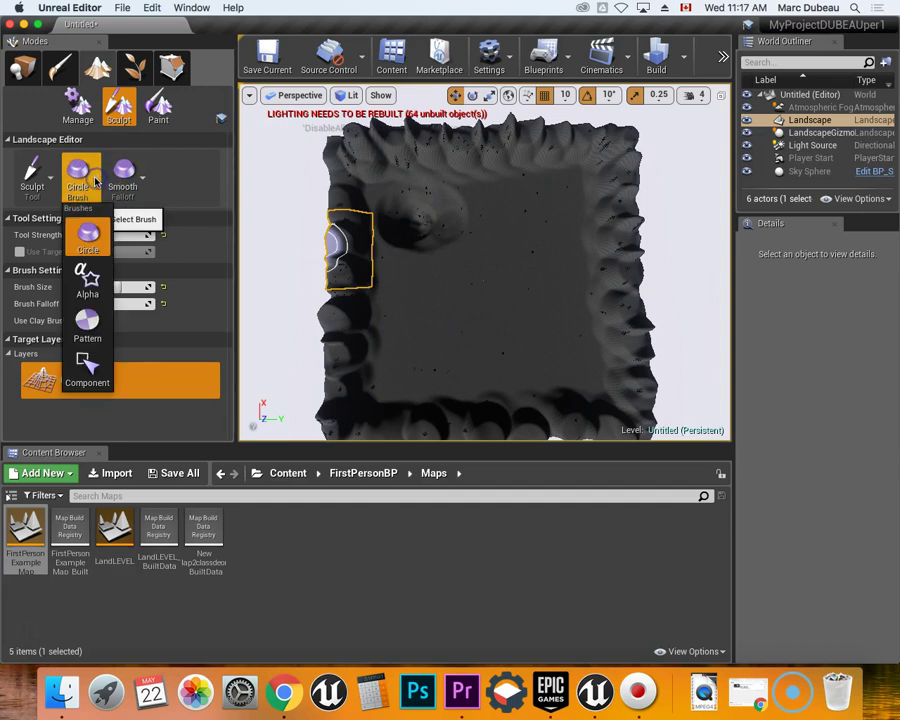
pyautogui.moveTo(540, 220)
pyautogui.mouseDown()
pyautogui.moveTo(532, 215)
pyautogui.moveTo(544, 276)
pyautogui.mouseUp()
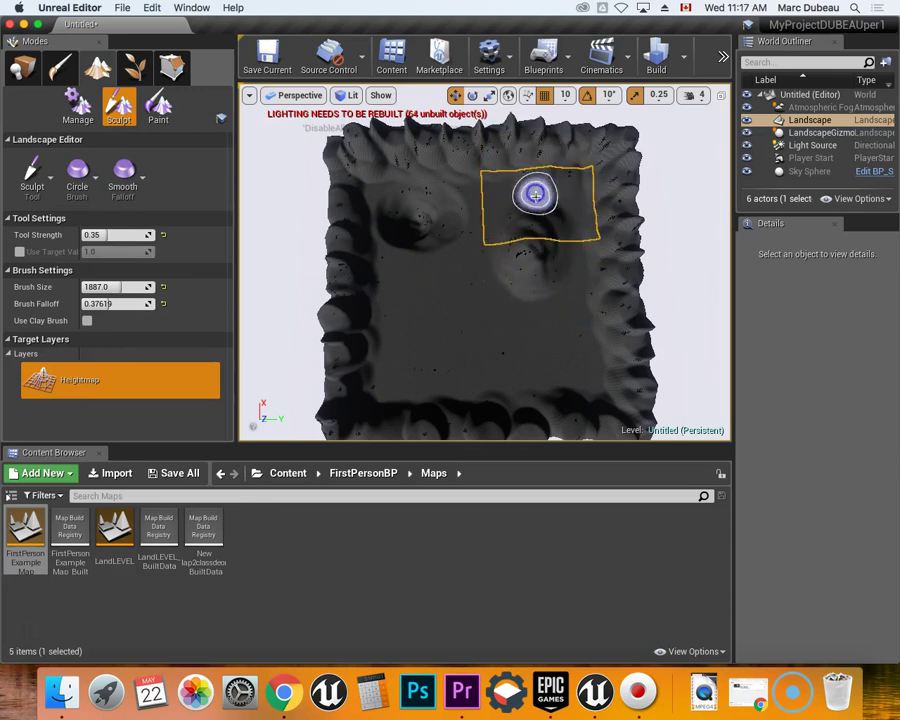
pyautogui.click(90, 187)
pyautogui.click(126, 177)
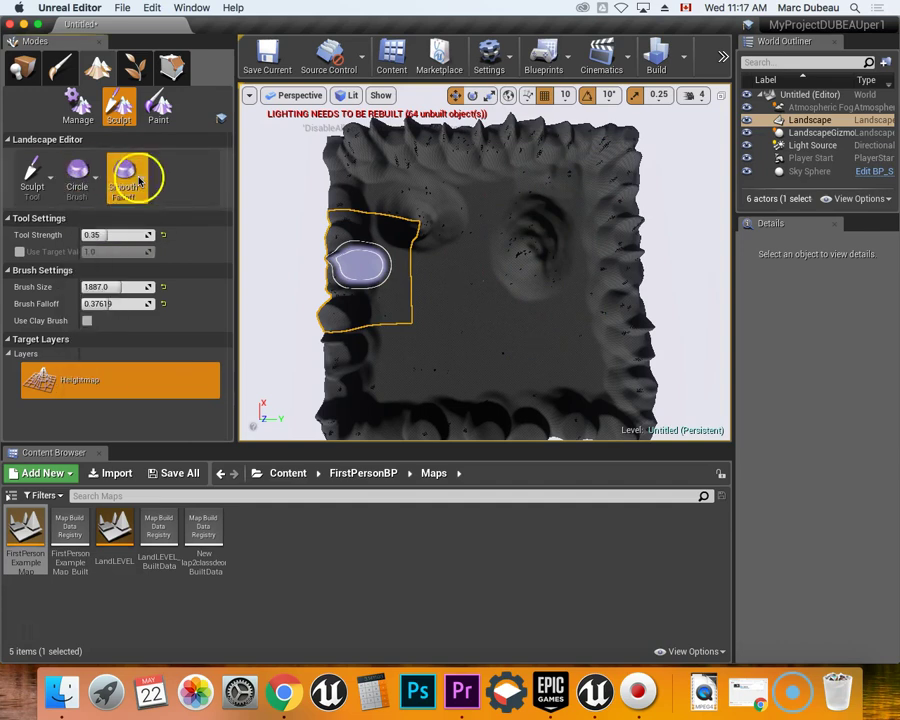
pyautogui.click(126, 177)
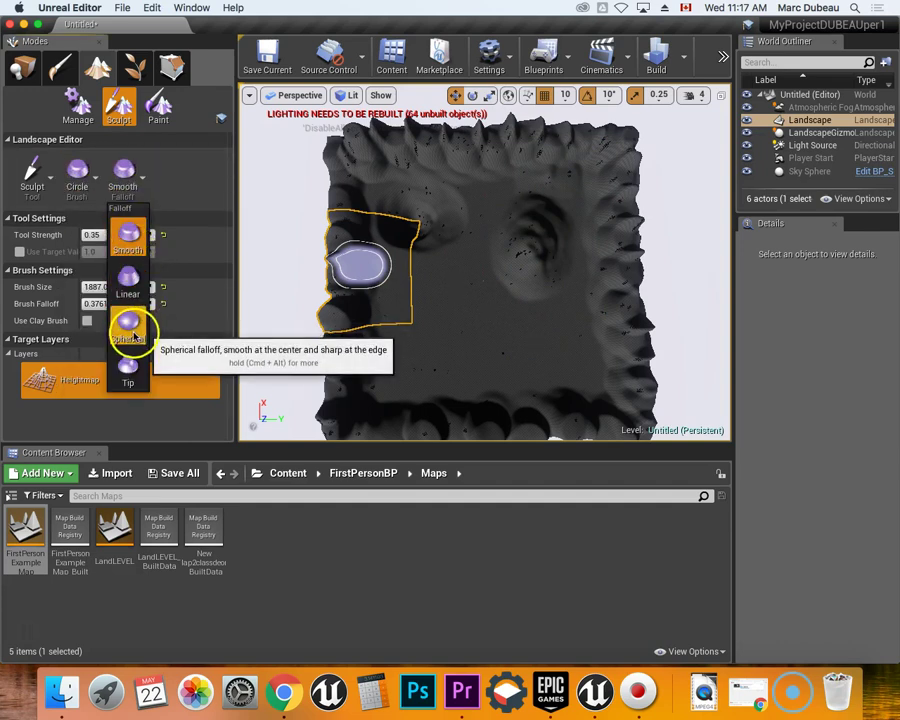
pyautogui.click(140, 185)
pyautogui.click(91, 188)
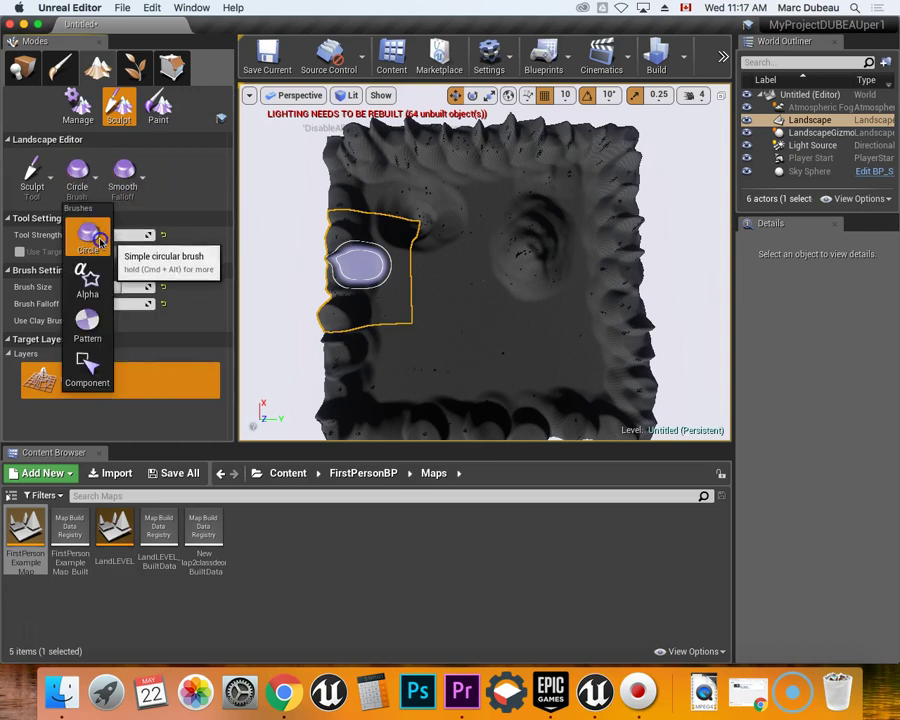
# Level the second hill into a plateau with the Flatten tool
pyautogui.click(54, 179)
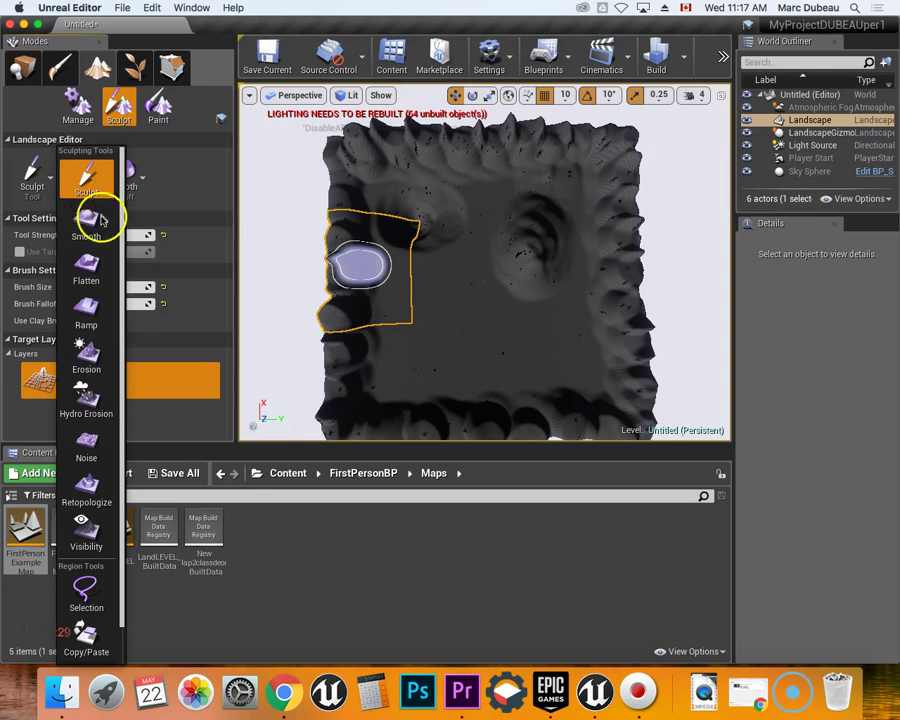
pyautogui.click(88, 262)
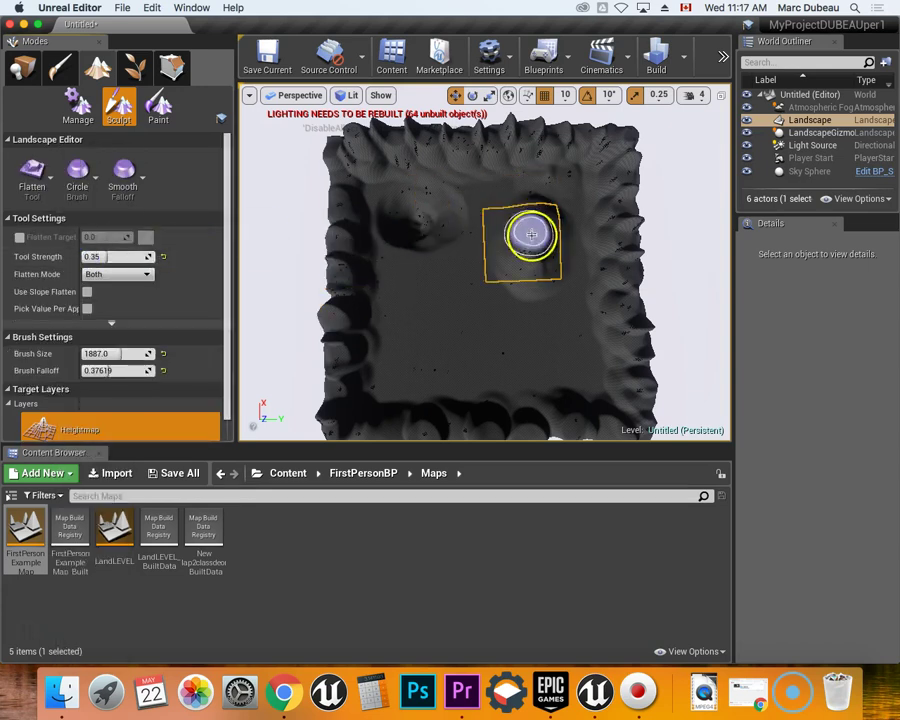
pyautogui.moveTo(526, 249)
pyautogui.mouseDown()
pyautogui.moveTo(526, 221)
pyautogui.moveTo(526, 277)
pyautogui.moveTo(527, 217)
pyautogui.moveTo(514, 273)
pyautogui.moveTo(538, 273)
pyautogui.moveTo(522, 235)
pyautogui.moveTo(520, 275)
pyautogui.moveTo(518, 249)
pyautogui.moveTo(340, 242)
pyautogui.mouseUp()
# Wear down the mountain border along the landscape's far and left edges with the Erosion tool at a strength of about 0.055
pyautogui.click(32, 166)
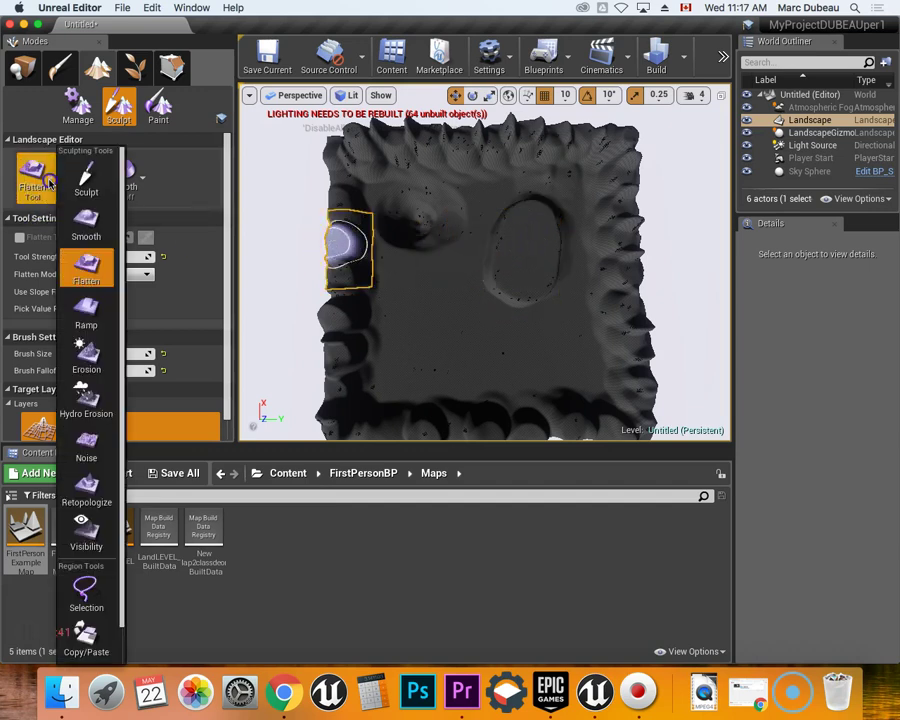
pyautogui.click(89, 362)
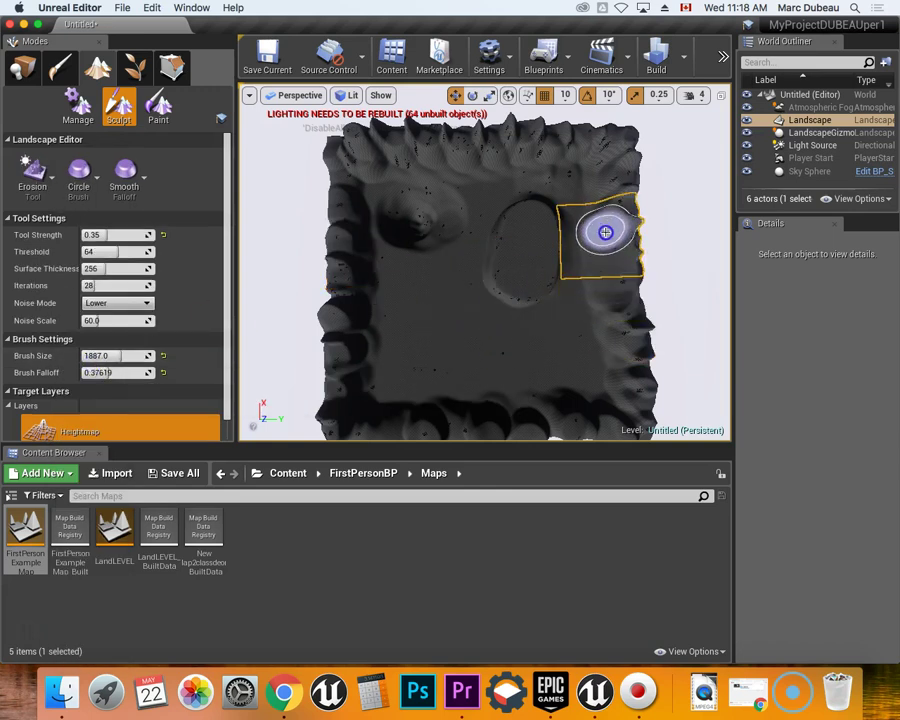
pyautogui.moveTo(609, 291); pyautogui.dragTo(618, 332)
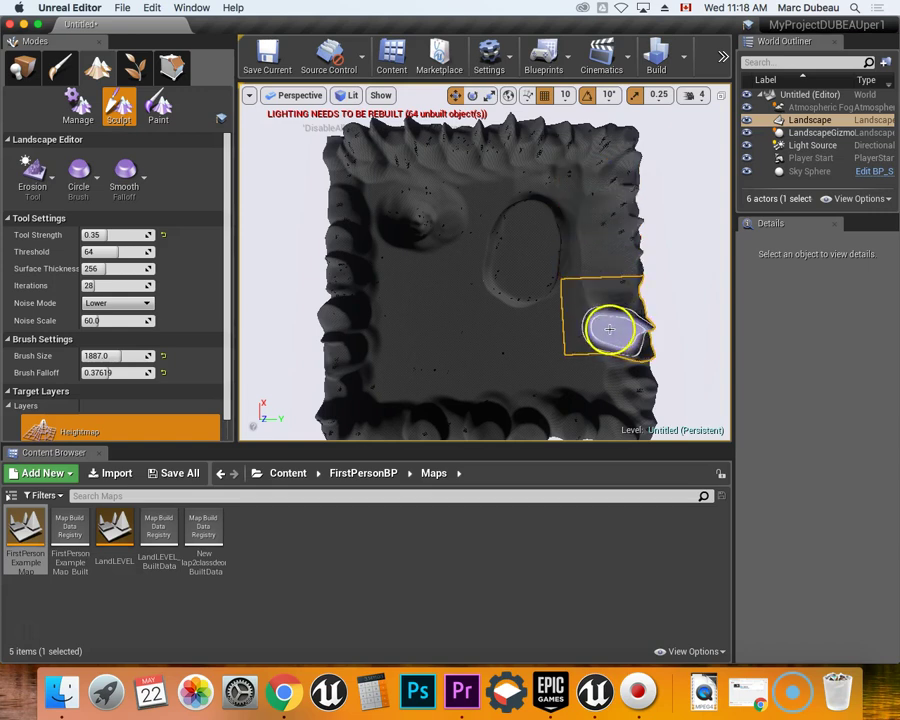
pyautogui.press('super+z')
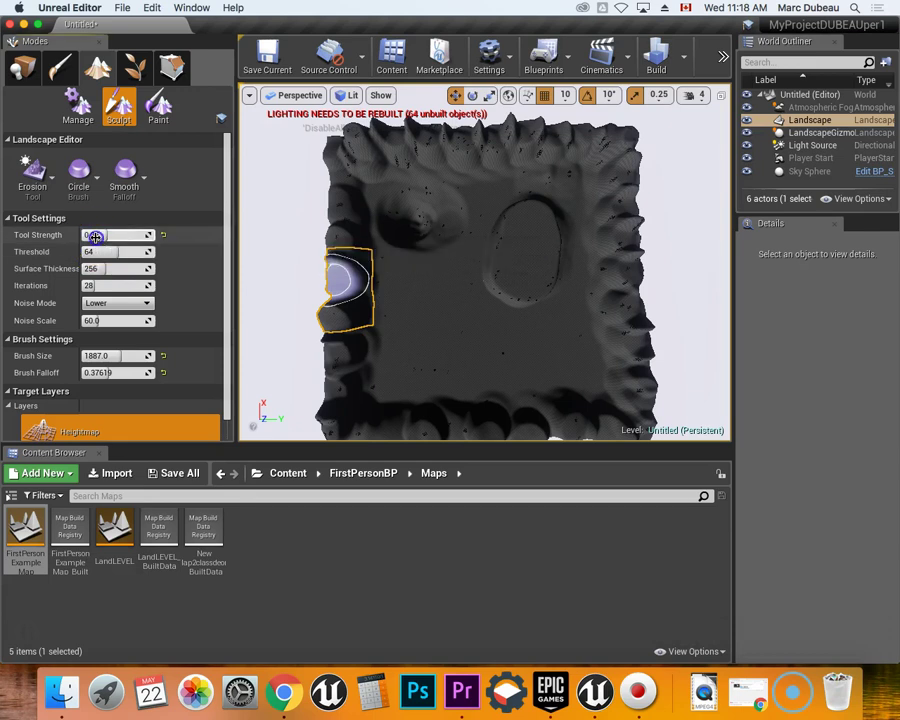
pyautogui.moveTo(520, 219)
pyautogui.mouseDown()
pyautogui.moveTo(610, 197)
pyautogui.moveTo(623, 291)
pyautogui.moveTo(613, 169)
pyautogui.moveTo(564, 148)
pyautogui.moveTo(335, 149)
pyautogui.mouseUp()
pyautogui.moveTo(323, 197)
pyautogui.mouseDown()
pyautogui.moveTo(345, 177)
pyautogui.moveTo(344, 271)
pyautogui.moveTo(311, 356)
pyautogui.moveTo(321, 305)
pyautogui.moveTo(337, 408)
pyautogui.mouseUp()
# Lower the erosion Tool Strength to about 0.0095 and erode the left and near sections of the mountain border
pyautogui.click(119, 304)
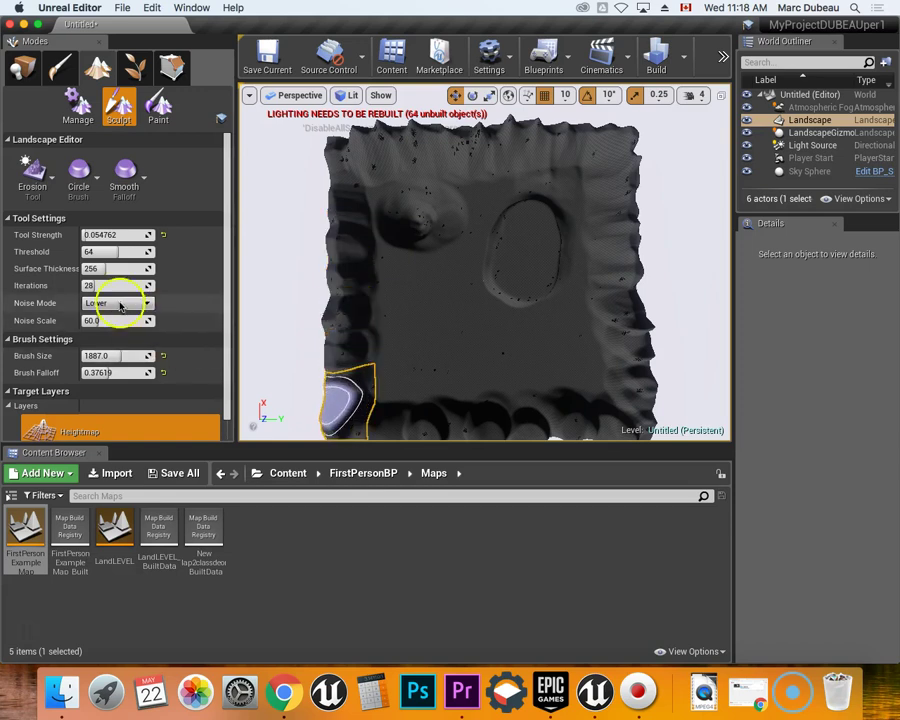
pyautogui.click(98, 235)
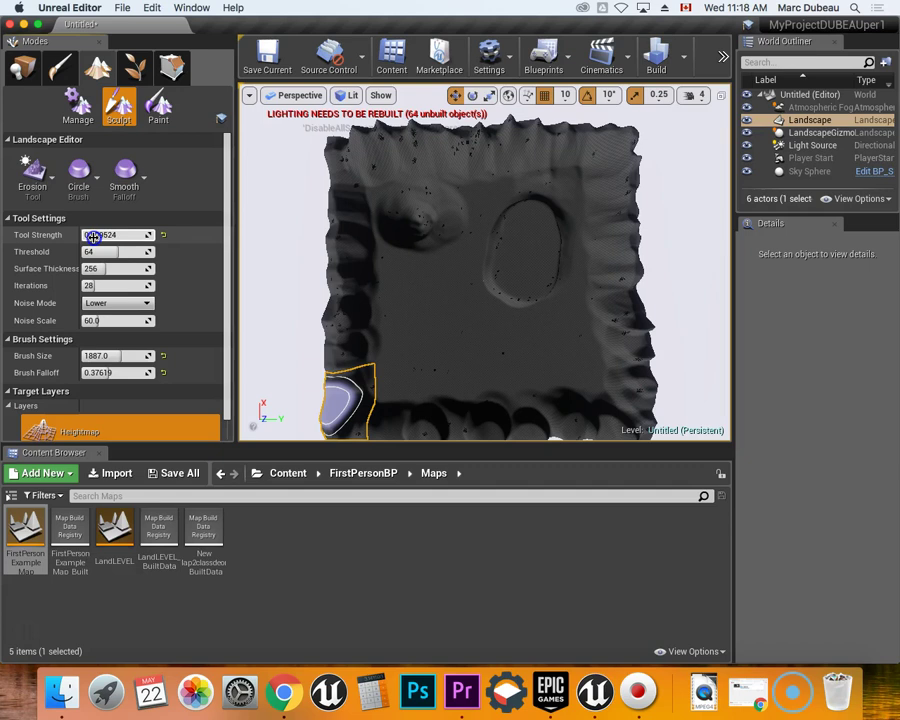
pyautogui.moveTo(340, 318)
pyautogui.mouseDown()
pyautogui.moveTo(338, 348)
pyautogui.moveTo(326, 346)
pyautogui.moveTo(367, 431)
pyautogui.moveTo(478, 441)
pyautogui.moveTo(434, 430)
pyautogui.moveTo(591, 428)
pyautogui.moveTo(625, 376)
pyautogui.moveTo(629, 282)
pyautogui.moveTo(518, 257)
pyautogui.moveTo(402, 215)
pyautogui.moveTo(416, 317)
pyautogui.moveTo(436, 320)
pyautogui.moveTo(460, 346)
pyautogui.moveTo(534, 362)
pyautogui.moveTo(452, 374)
pyautogui.moveTo(538, 360)
pyautogui.mouseUp()
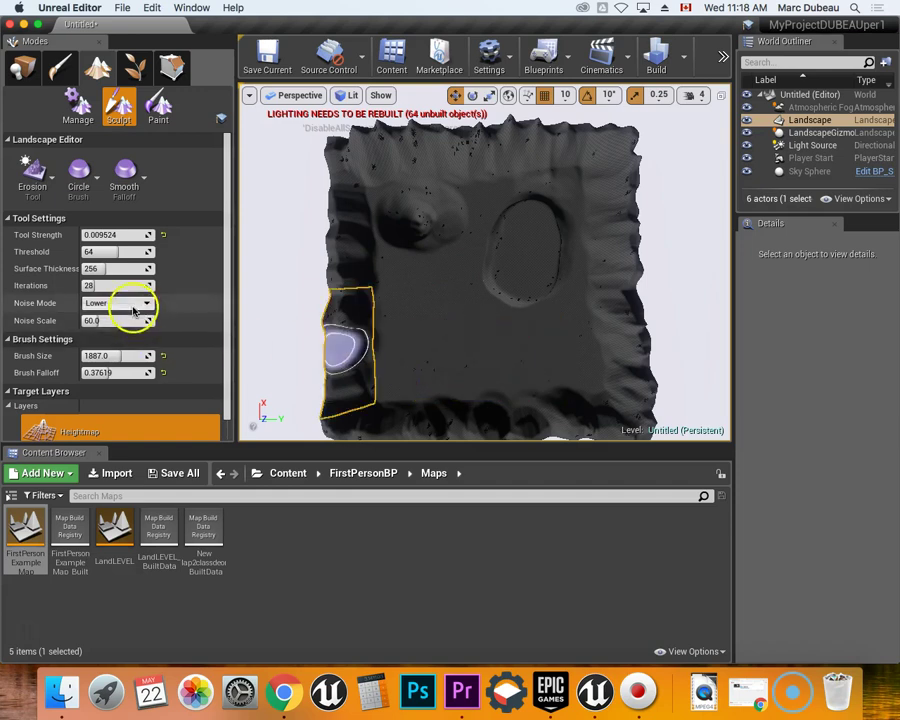
pyautogui.click(56, 187)
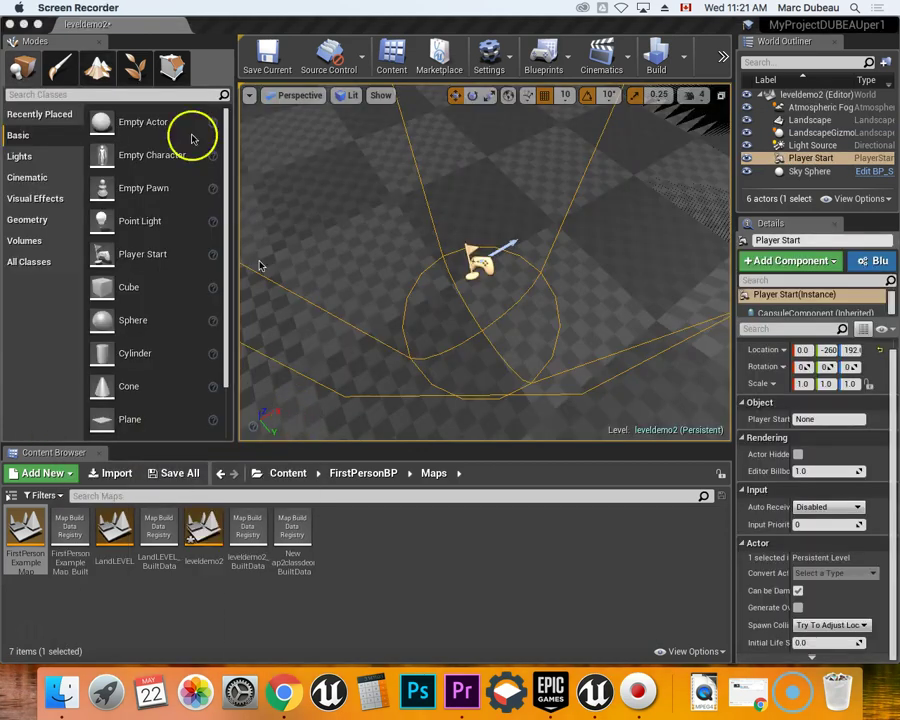
# Switch to Place mode and raise the Player Start above the landscape to a Z location of about 262
pyautogui.click(24, 70)
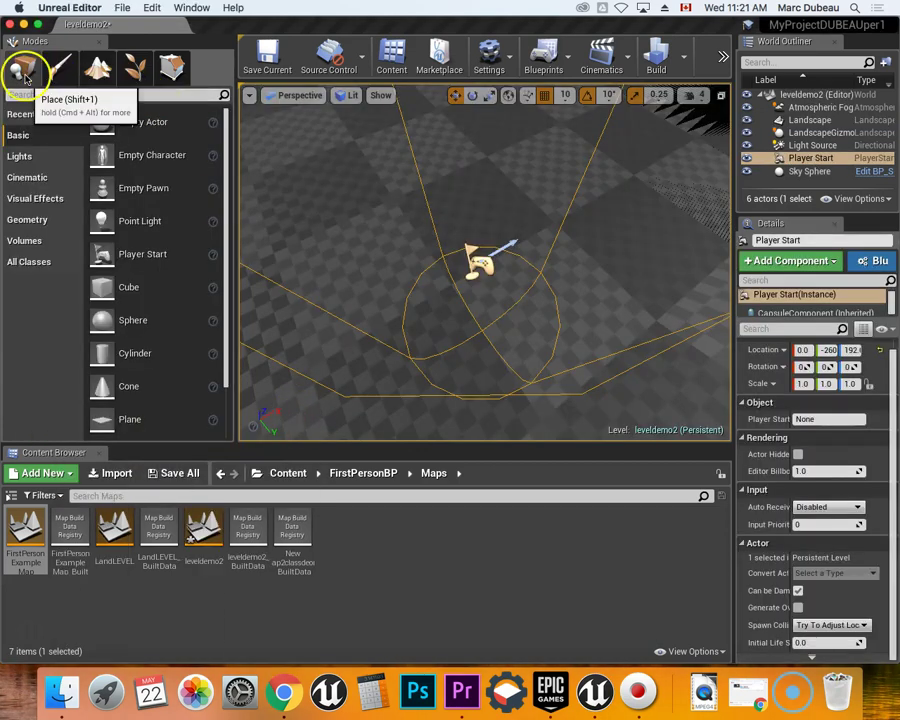
pyautogui.click(94, 68)
pyautogui.click(30, 70)
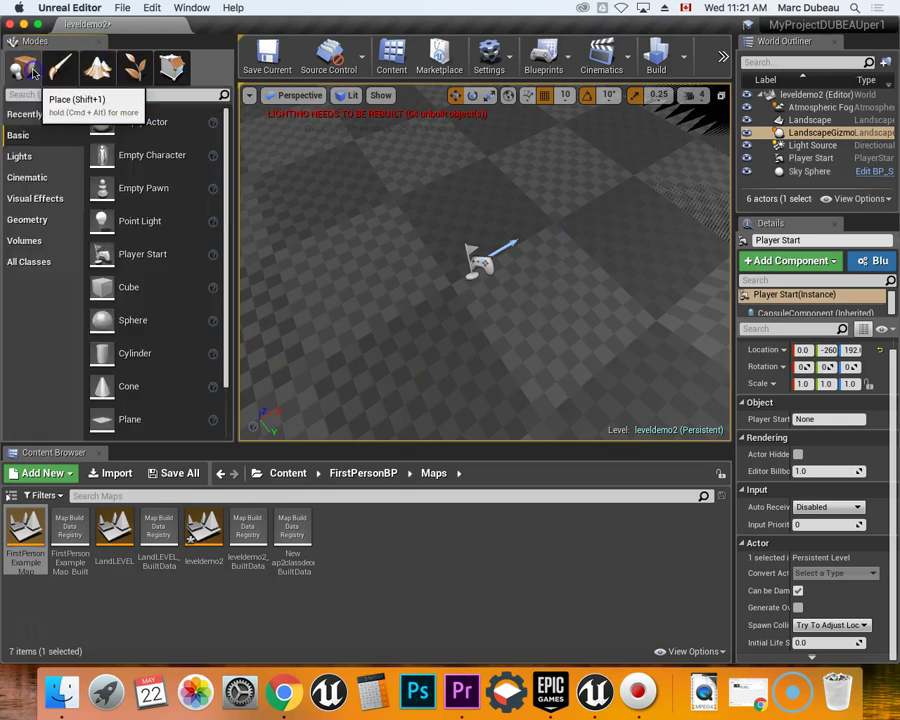
pyautogui.click(708, 123)
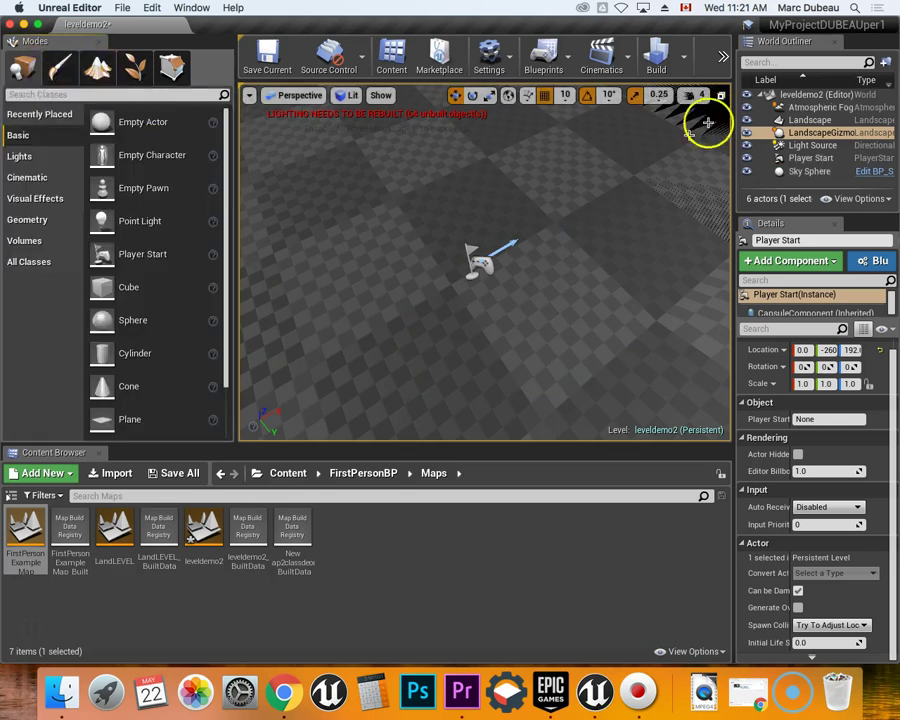
pyautogui.click(812, 158)
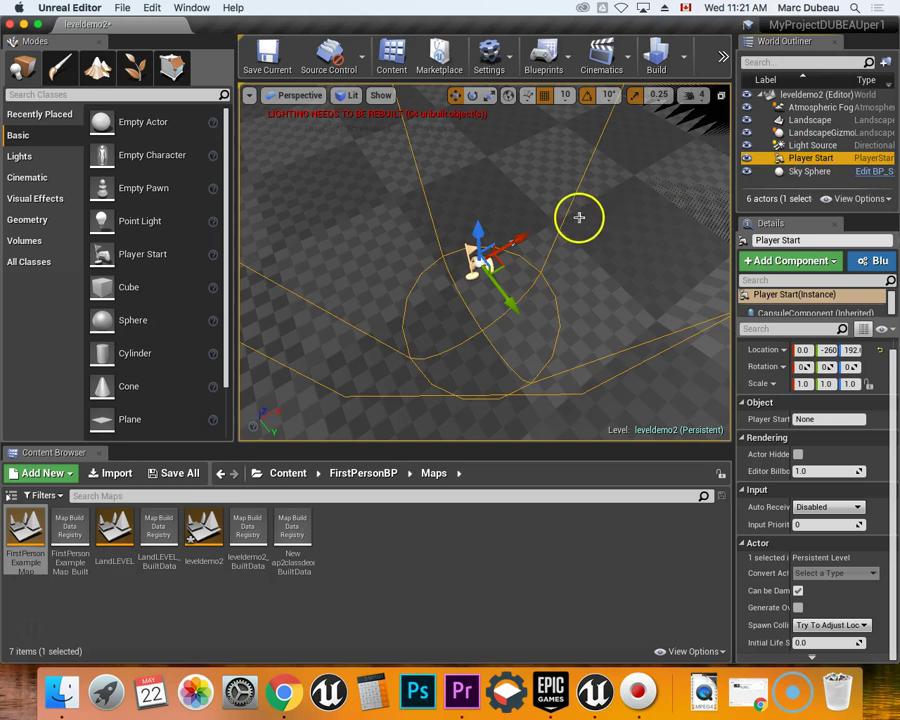
pyautogui.moveTo(577, 211); pyautogui.dragTo(536, 219)
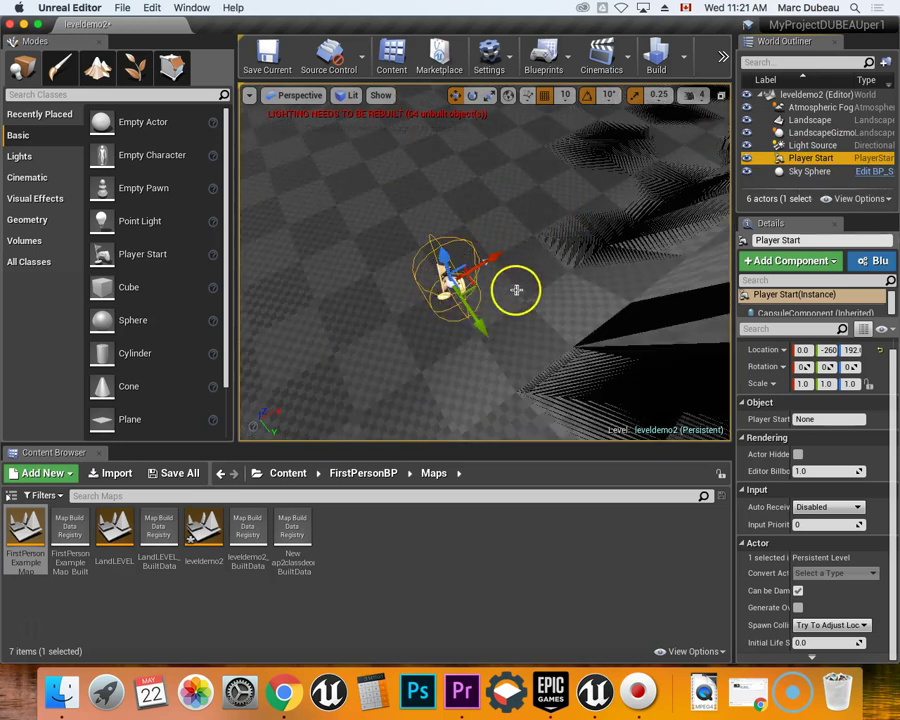
pyautogui.keyDown('alt'); pyautogui.moveTo(501, 291); pyautogui.dragTo(533, 296); pyautogui.keyUp('alt')
pyautogui.moveTo(460, 203); pyautogui.dragTo(462, 166)
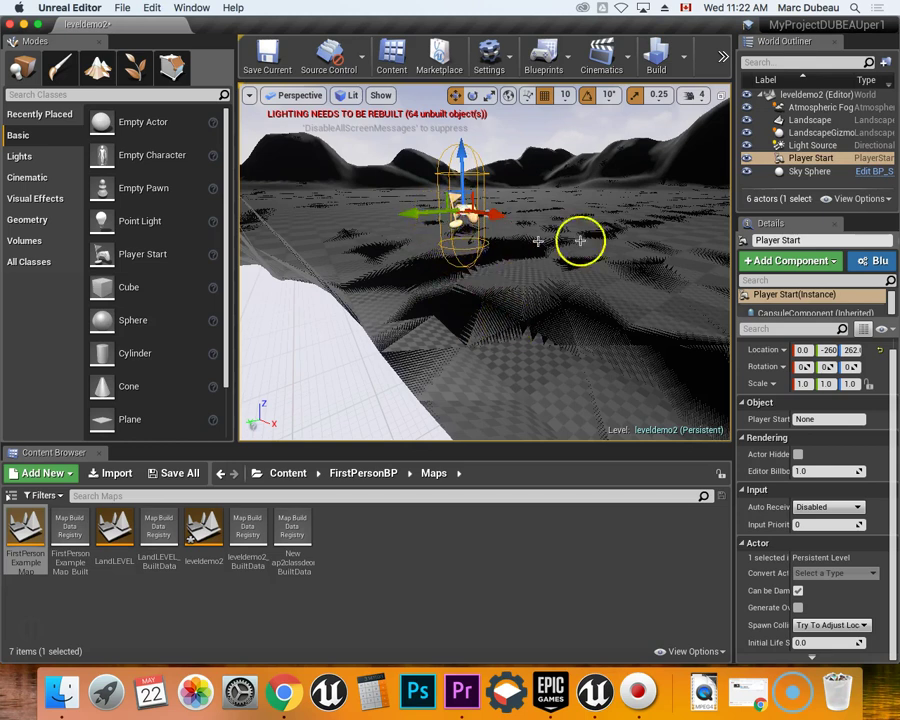
# Play the level in a preview session and walk forward across the sculpted landscape
pyautogui.click(721, 57)
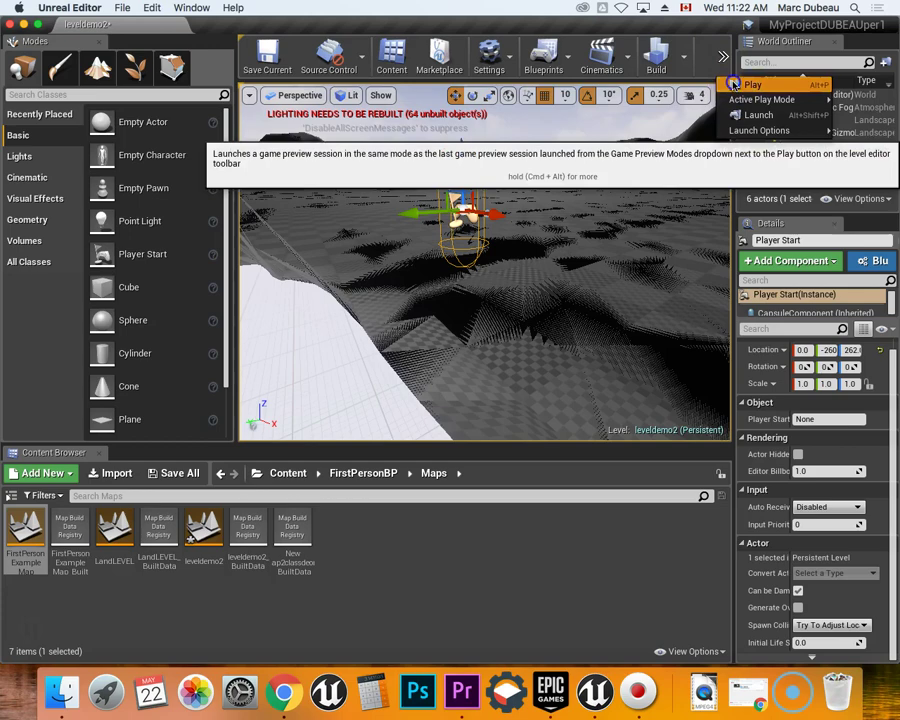
pyautogui.click(734, 84)
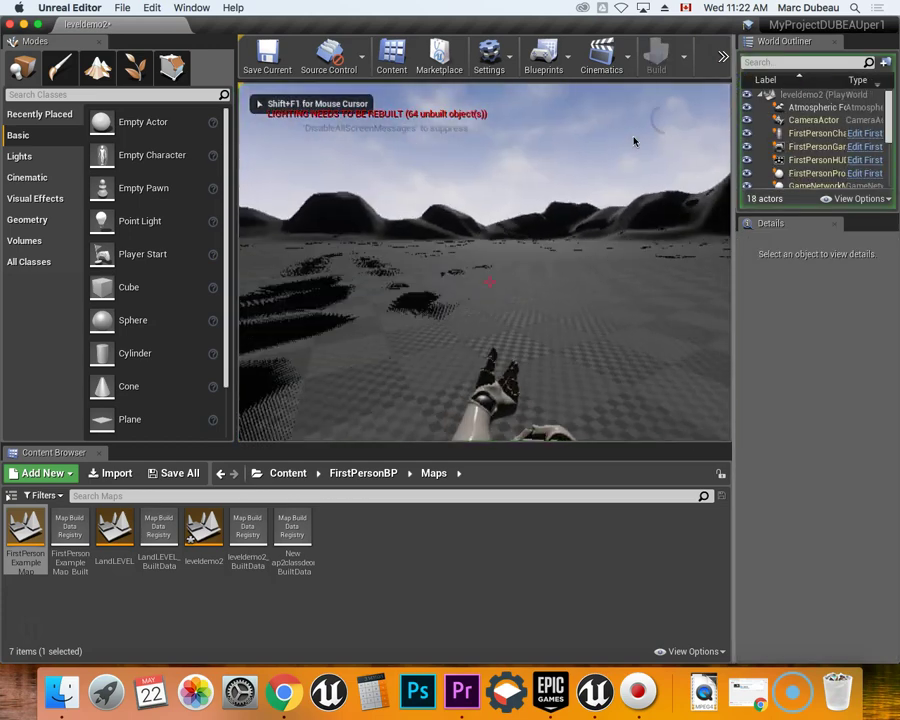
pyautogui.press('w')
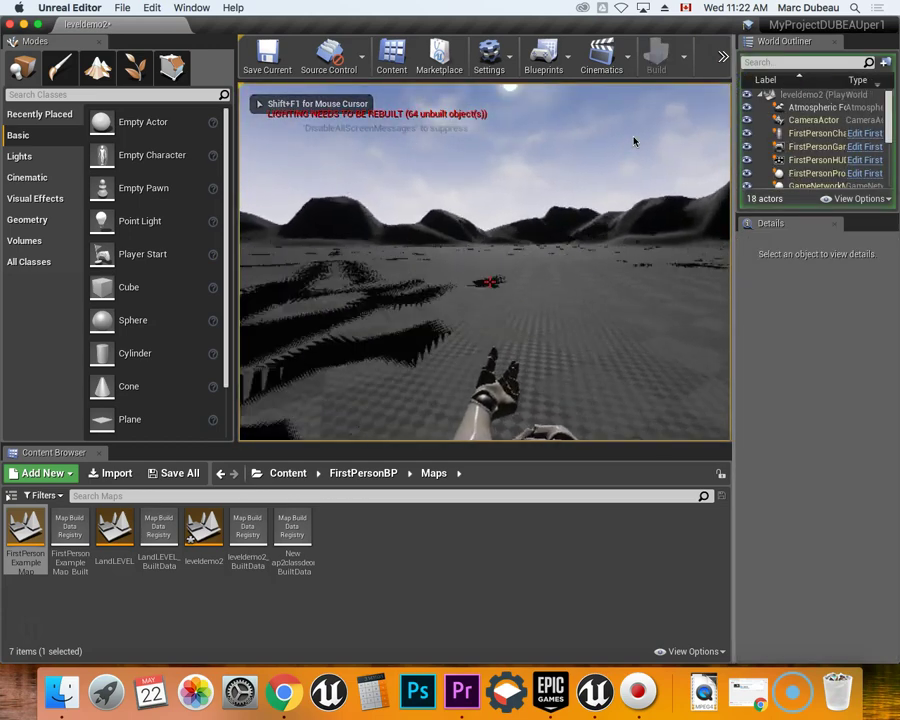
pyautogui.press('w')
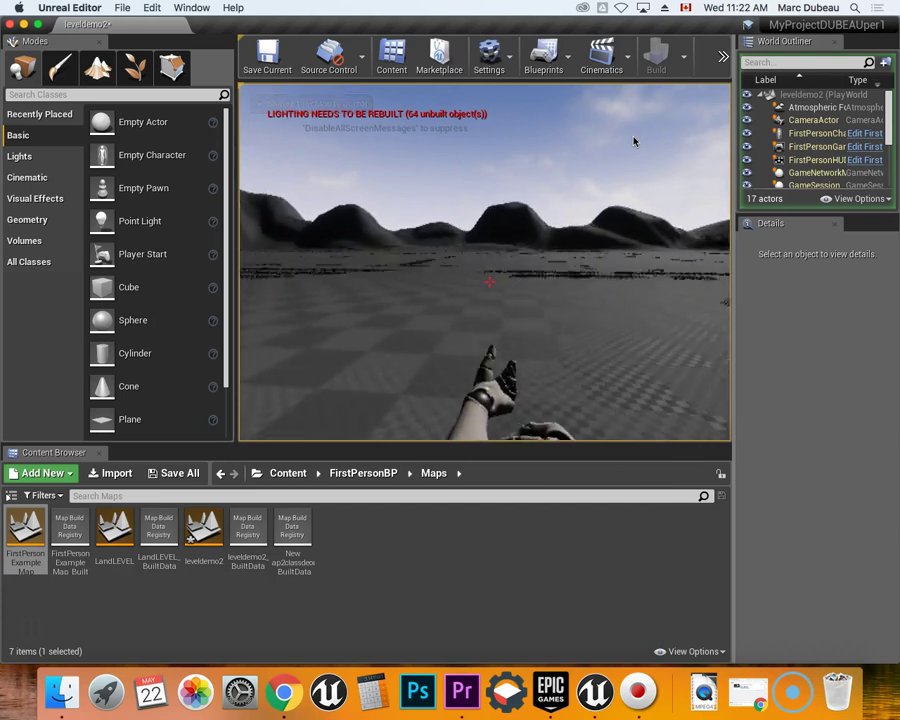